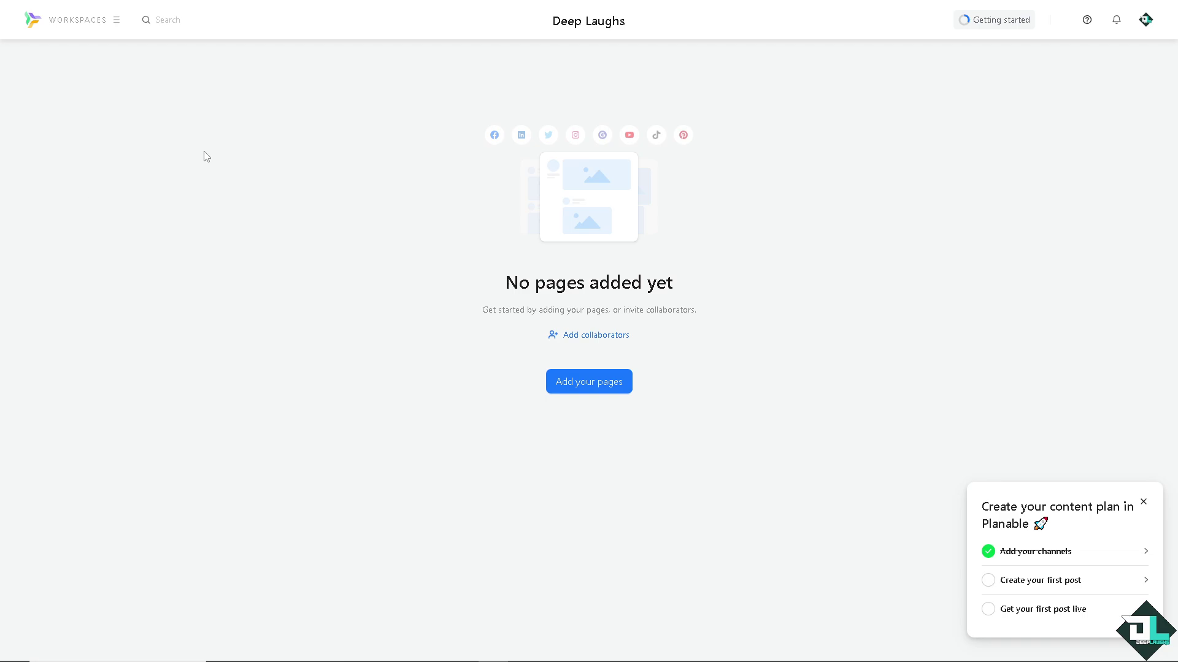
- Go back to all workspaces, abandon a new-workspace form, and reopen the Deep Laughs workspace
{"action": "left_click", "coordinate": [99, 28]}
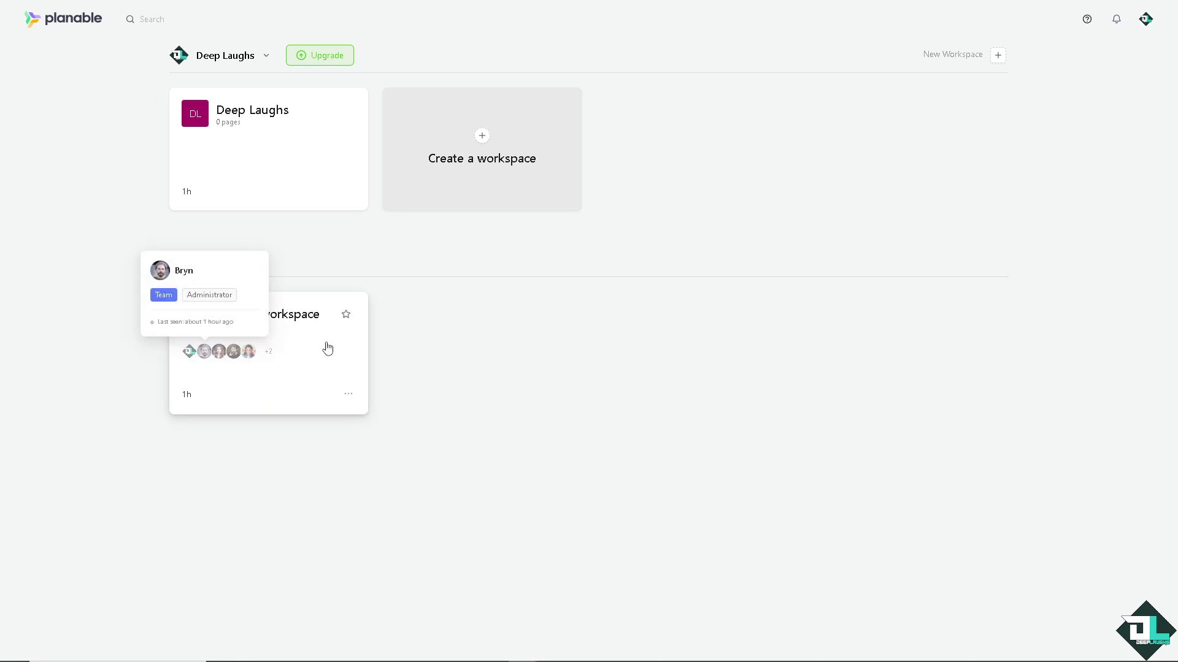
{"action": "left_click", "coordinate": [483, 139]}
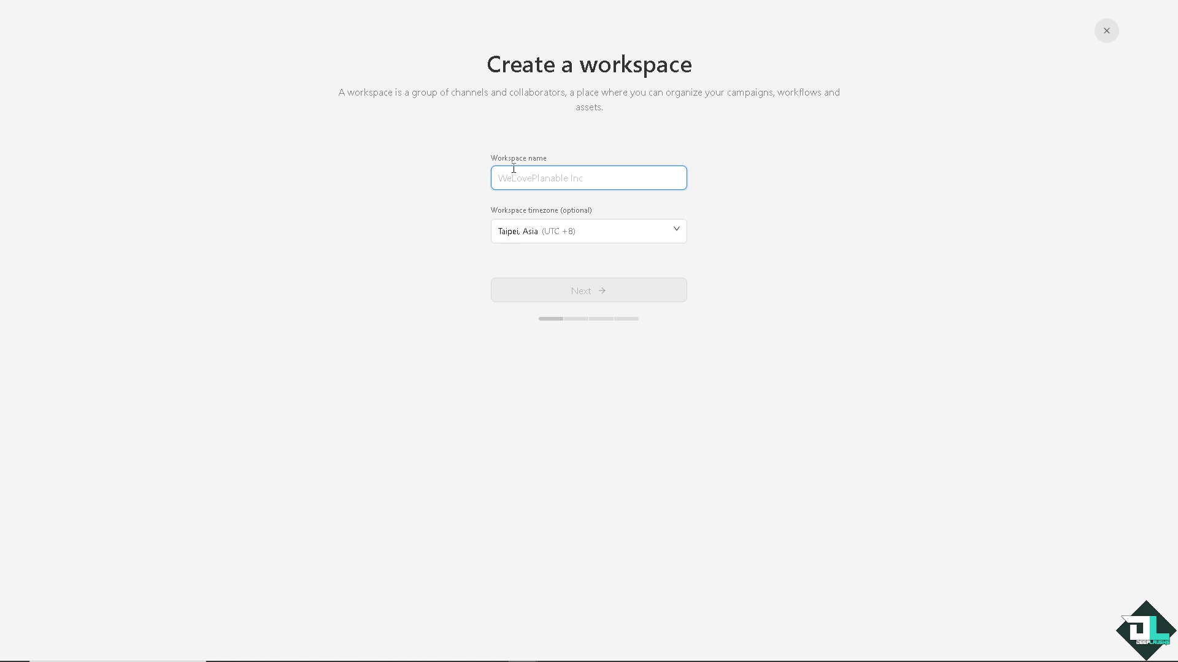
{"action": "left_click", "coordinate": [1106, 30]}
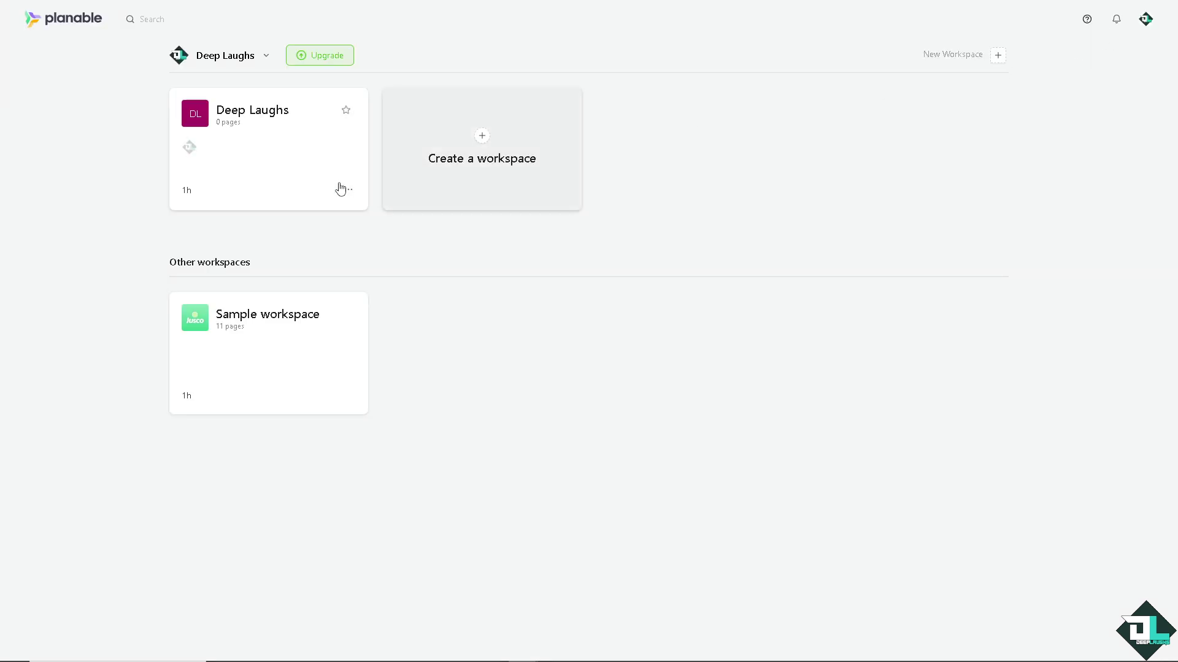
{"action": "left_click", "coordinate": [290, 158]}
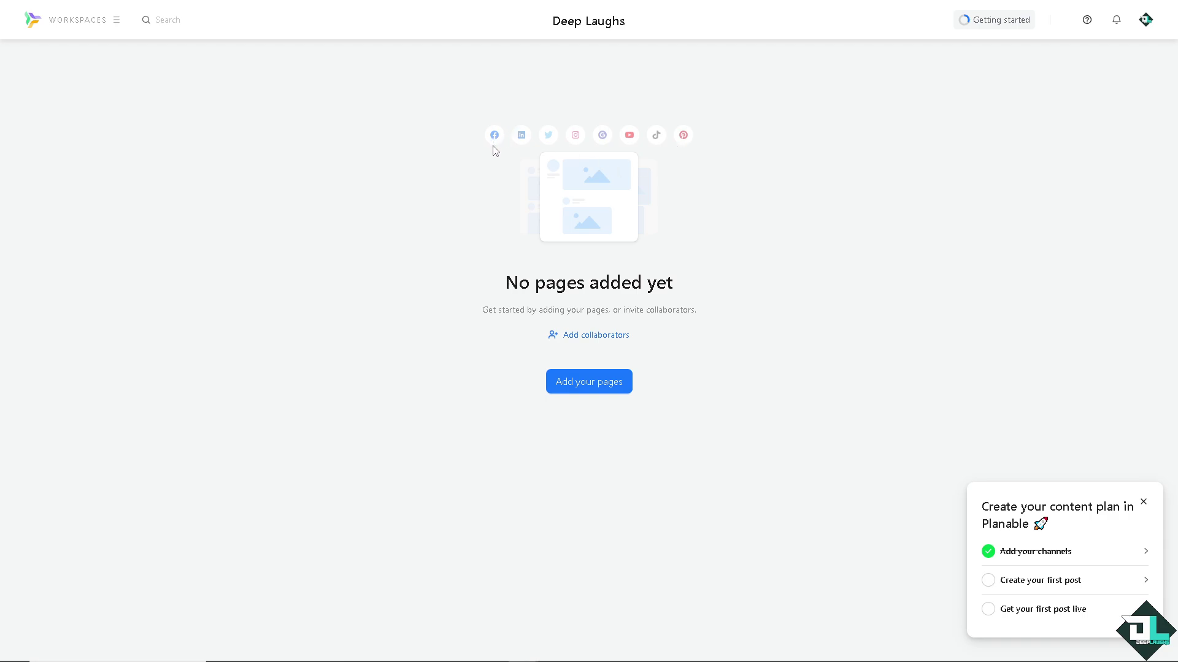
- Open the Add pages to Deep Laughs dialog on its Facebook tab
{"action": "left_click", "coordinate": [576, 384]}
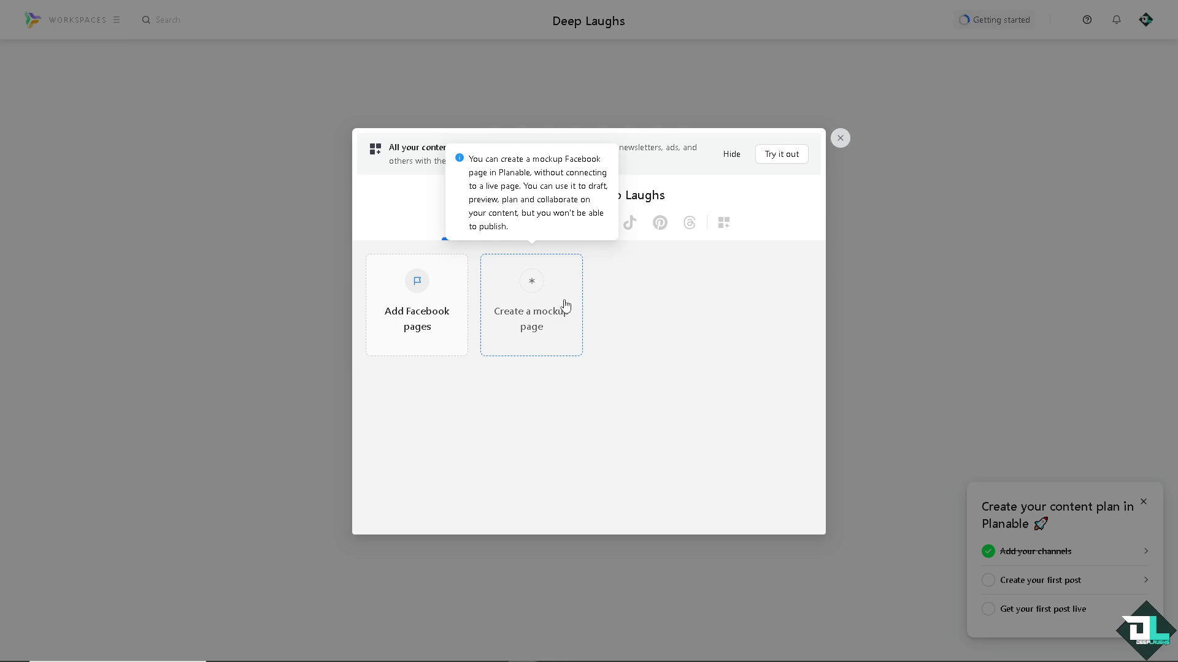
- Start a mockup Facebook page and add and position its cover image
{"action": "left_click", "coordinate": [542, 315]}
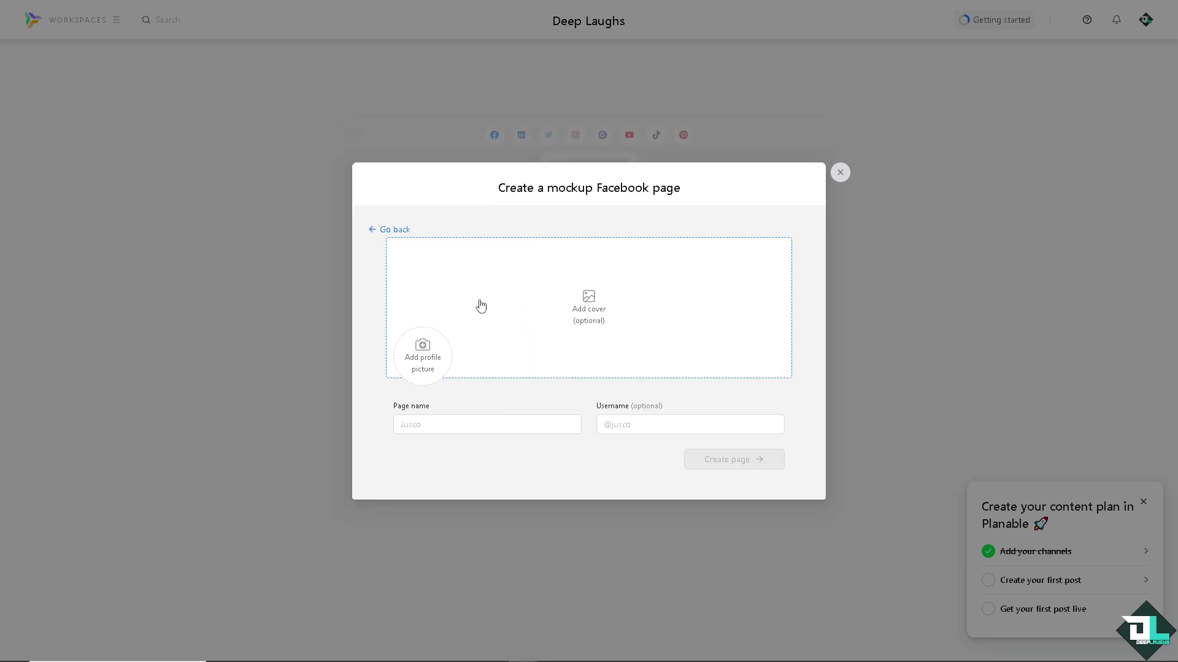
{"action": "left_click", "coordinate": [609, 303]}
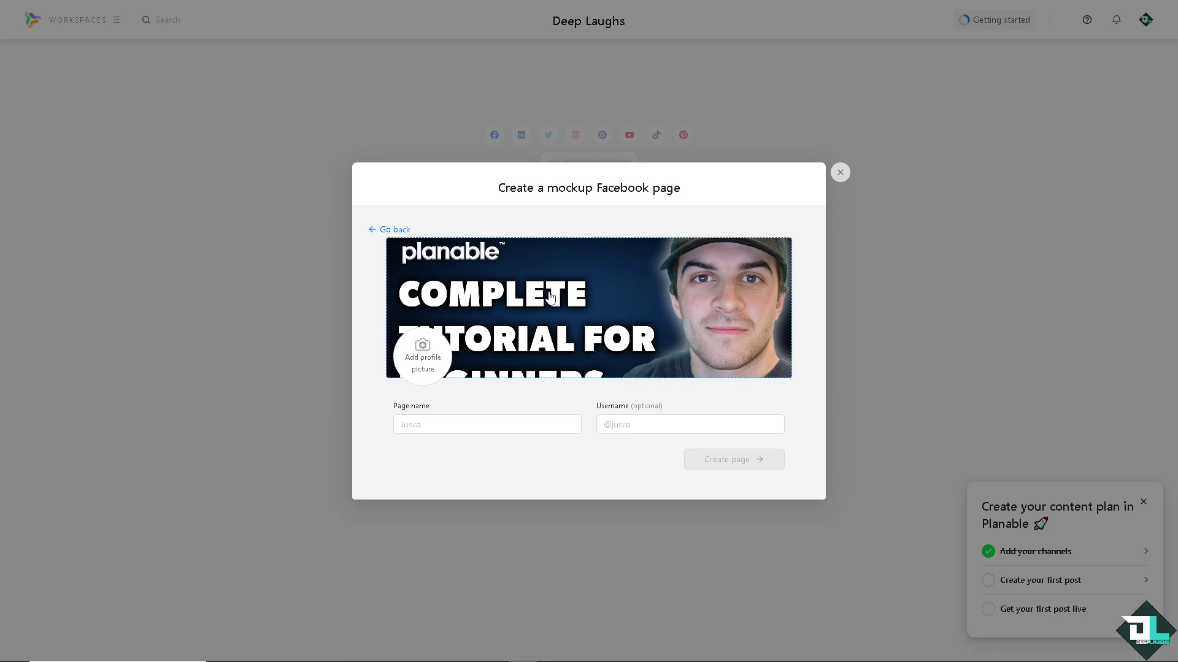
{"action": "left_click_drag", "start_coordinate": [516, 353], "coordinate": [423, 353]}
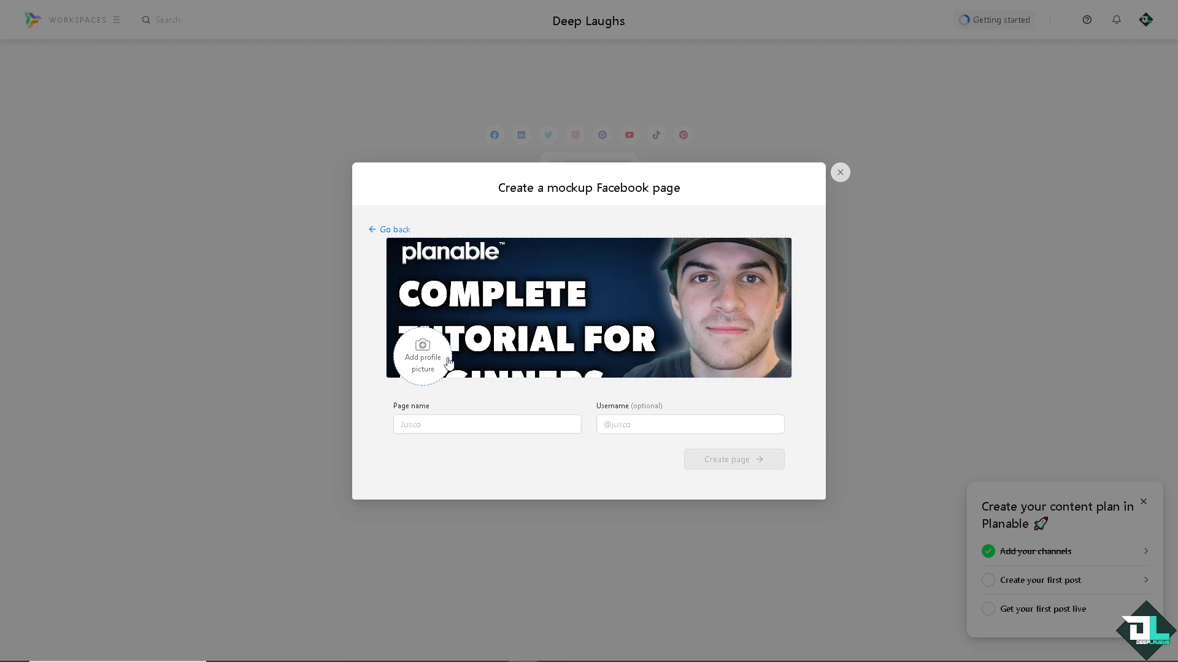
{"action": "left_click", "coordinate": [499, 426]}
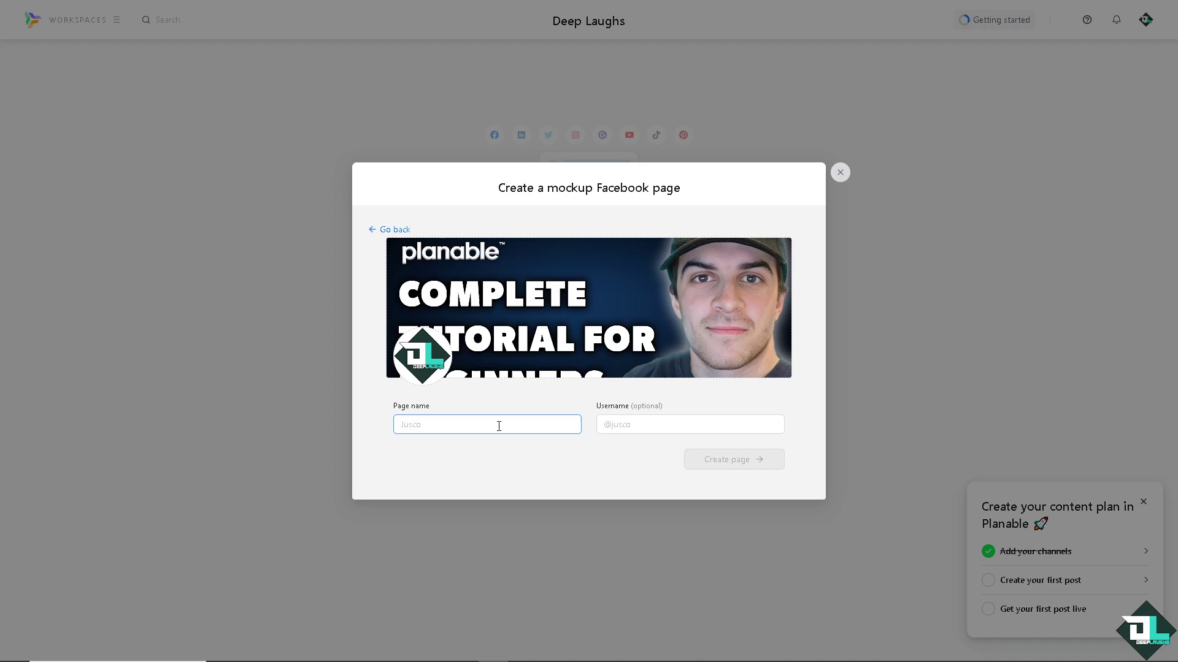
{"action": "type", "text": "Dee"}
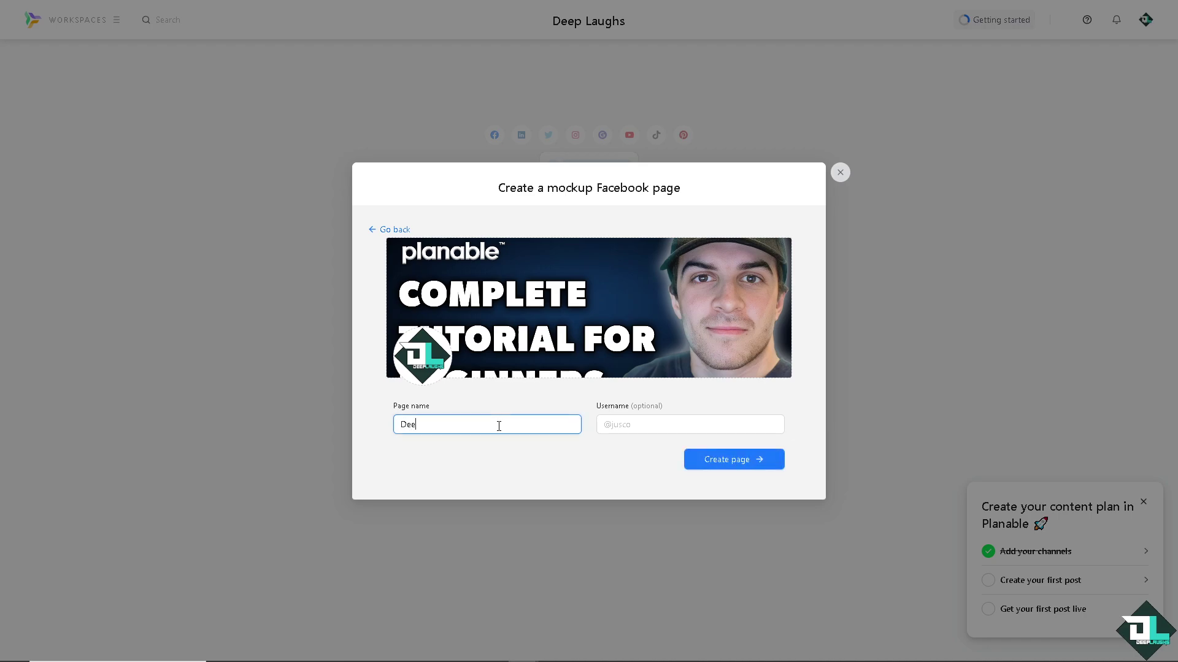
{"action": "type", "text": "p La"}
{"action": "type", "text": "u"}
{"action": "key", "text": "BackSpace"}
{"action": "type", "text": "aughs"}
{"action": "key", "text": "ctrl+a"}
{"action": "key", "text": "ctrl+c"}
{"action": "left_click", "coordinate": [626, 432]}
{"action": "type", "text": "@"}
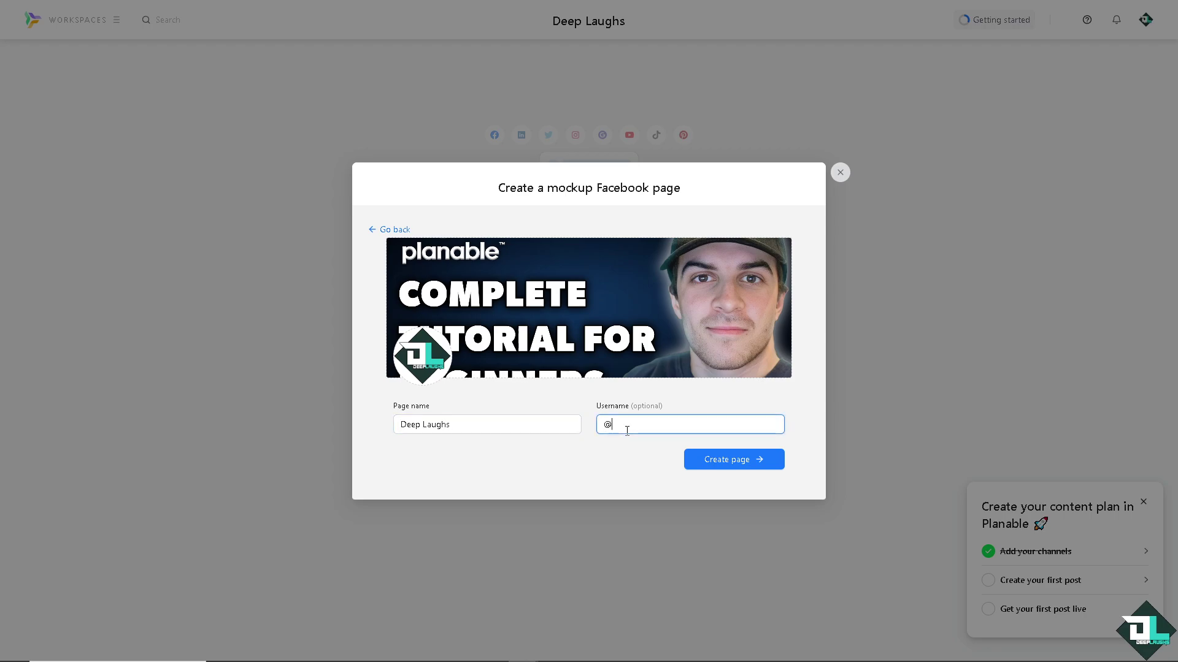
{"action": "key", "text": "ctrl+v"}
{"action": "left_click", "coordinate": [636, 426]}
{"action": "key", "text": "BackSpace"}
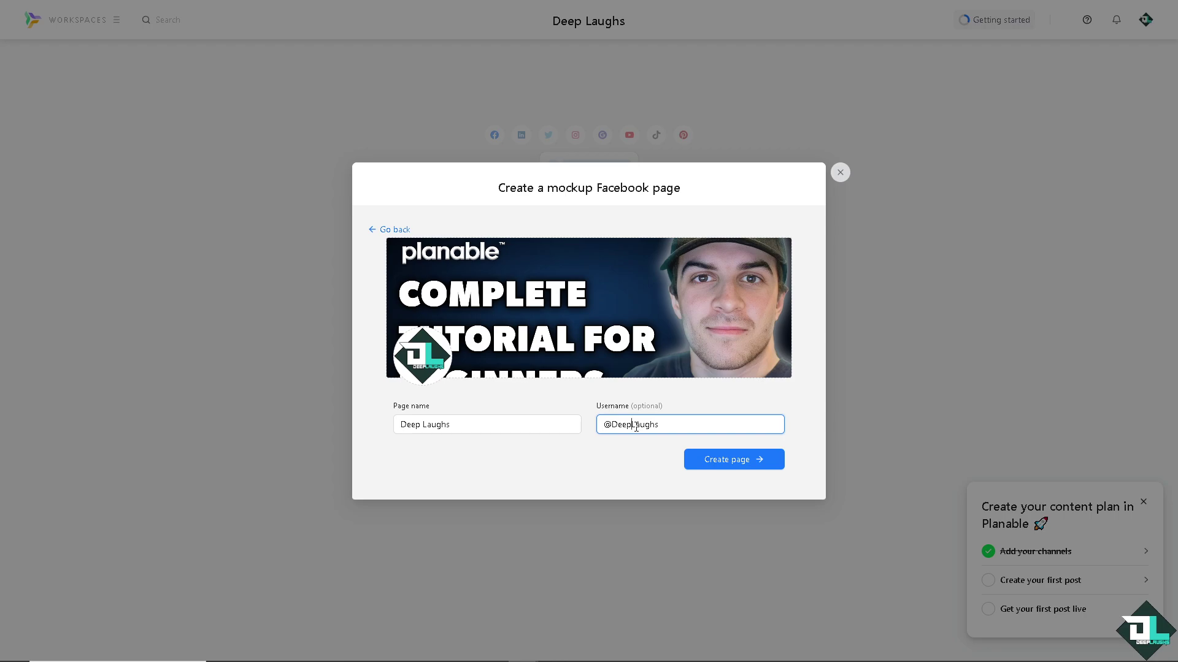
- Create the Deep Laughs mockup page, then glance at the X mockup option
{"action": "left_click", "coordinate": [722, 464]}
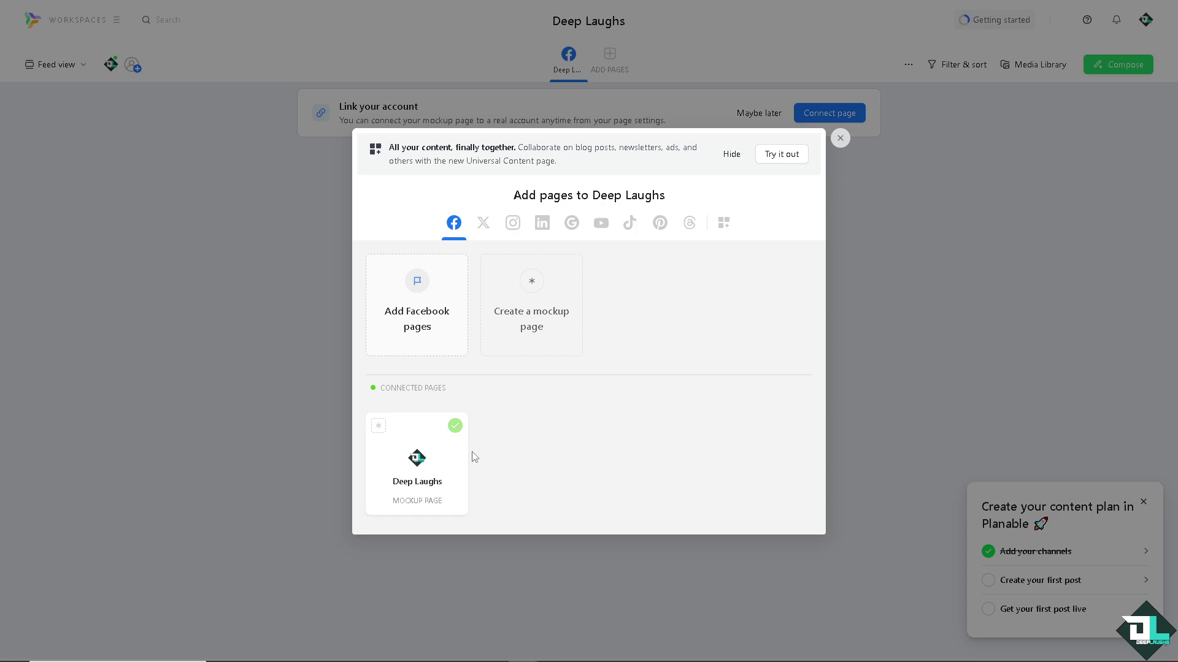
{"action": "left_click", "coordinate": [484, 227]}
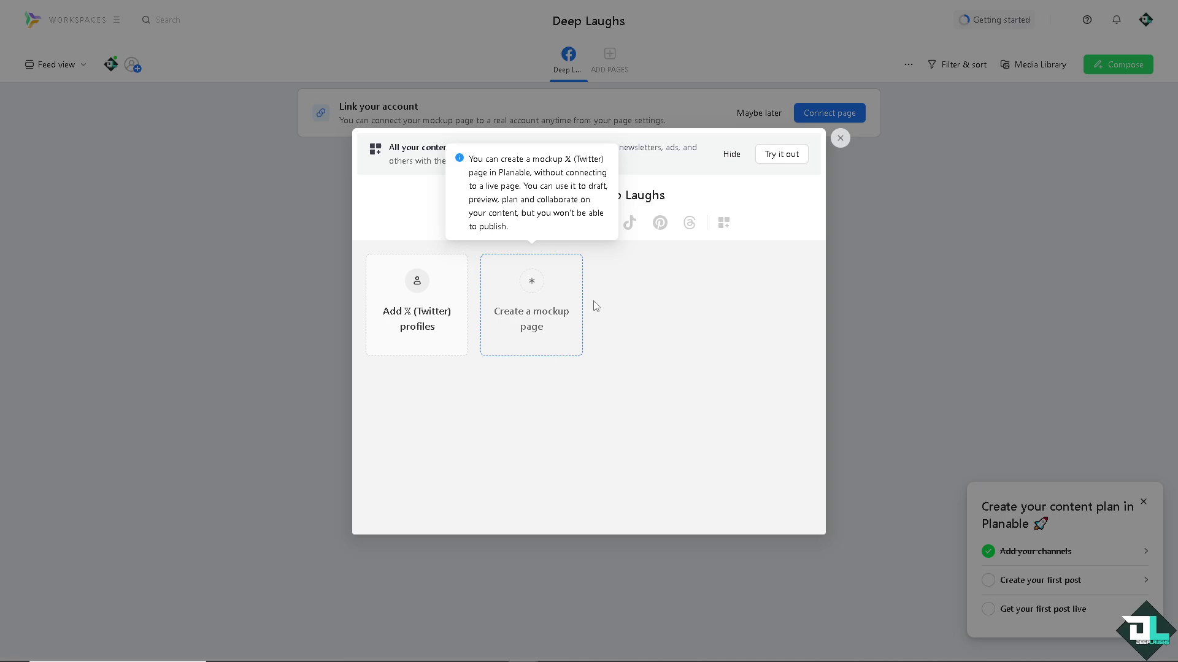
{"action": "left_click", "coordinate": [542, 297]}
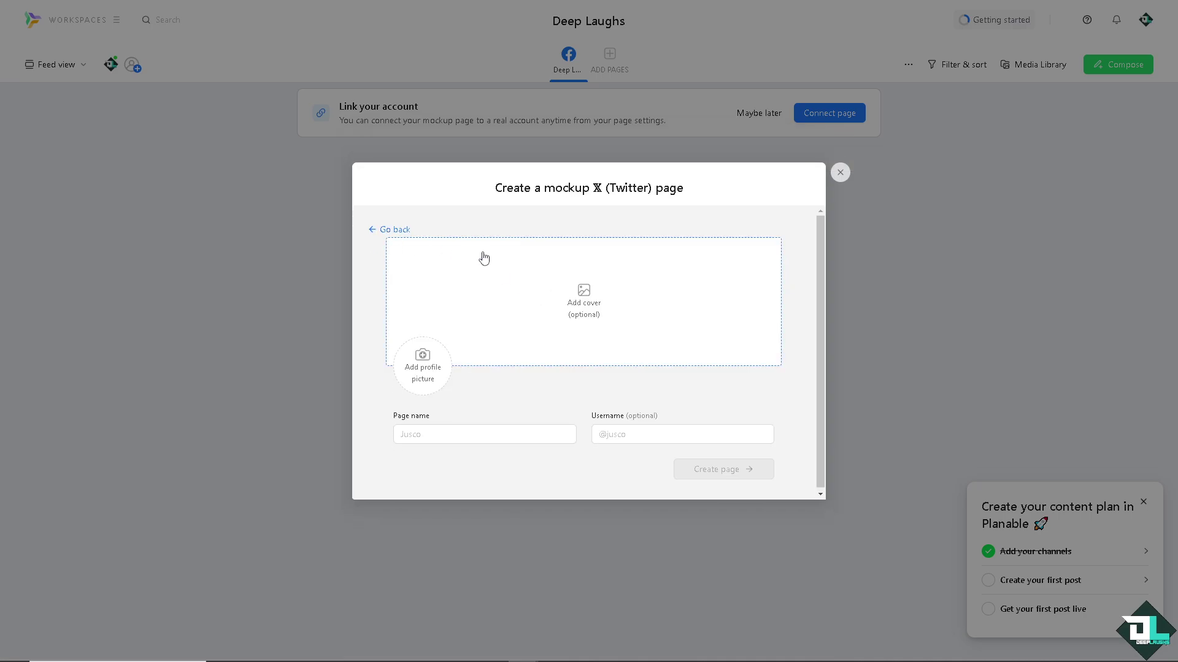
{"action": "left_click", "coordinate": [380, 230]}
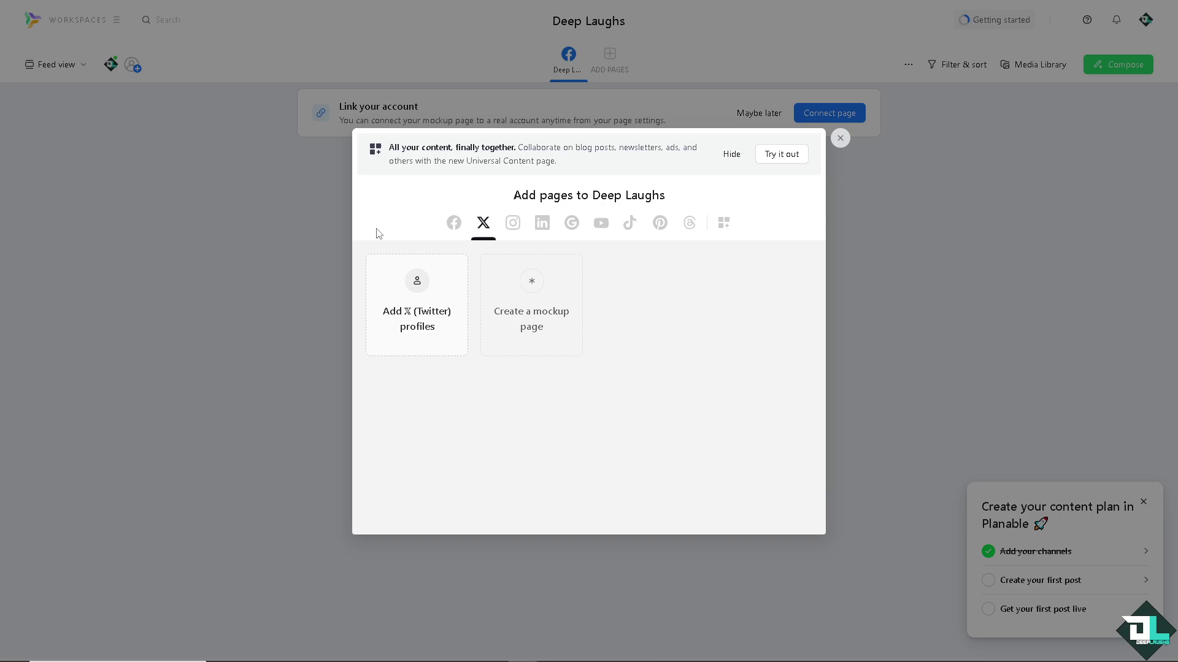
- Browse the Instagram, LinkedIn, Google, YouTube, TikTok, Pinterest and Threads options, ending on Universal Content
{"action": "left_click", "coordinate": [513, 226]}
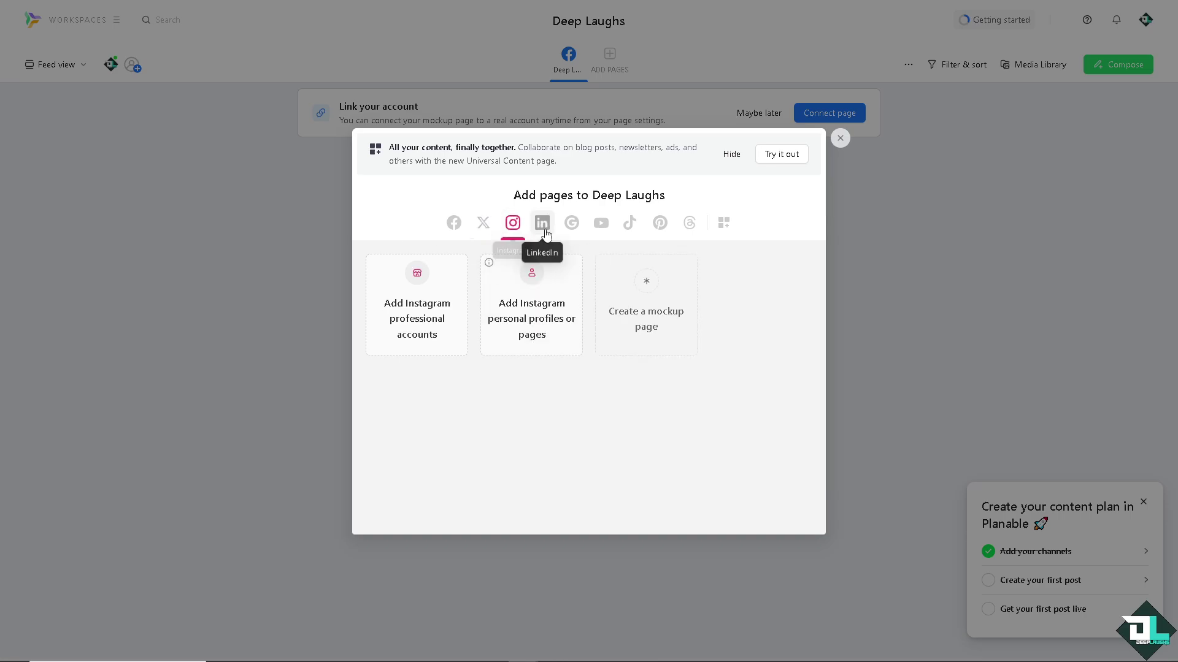
{"action": "left_click", "coordinate": [544, 230]}
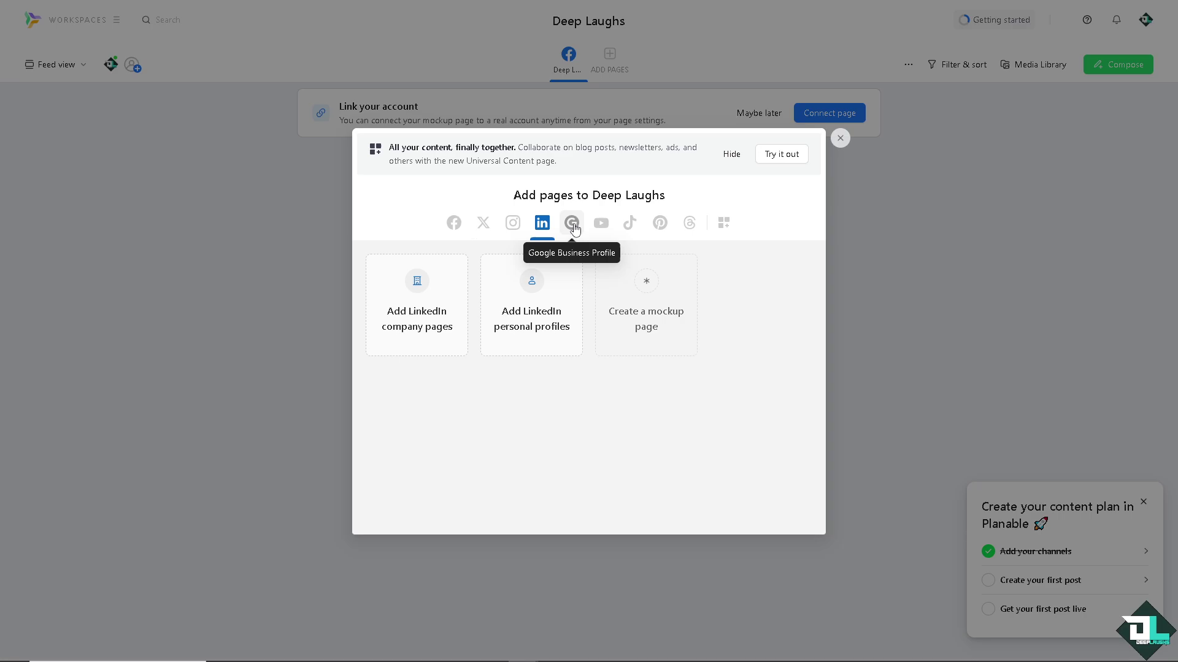
{"action": "left_click", "coordinate": [573, 227]}
{"action": "left_click", "coordinate": [600, 225]}
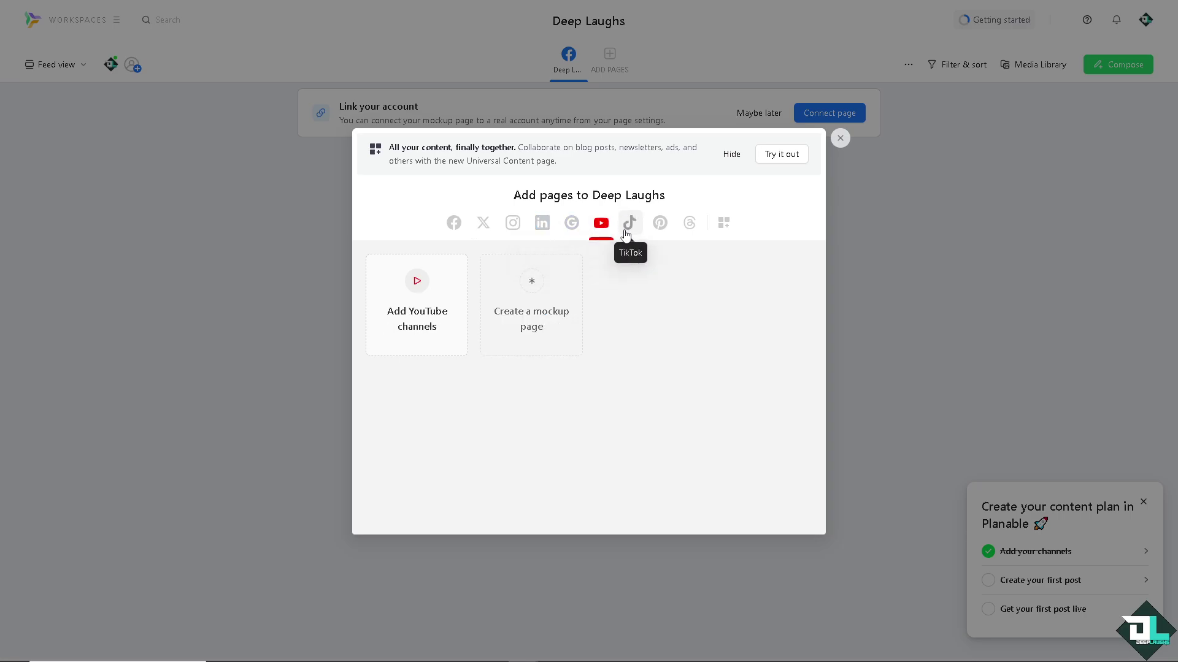
{"action": "left_click", "coordinate": [625, 229]}
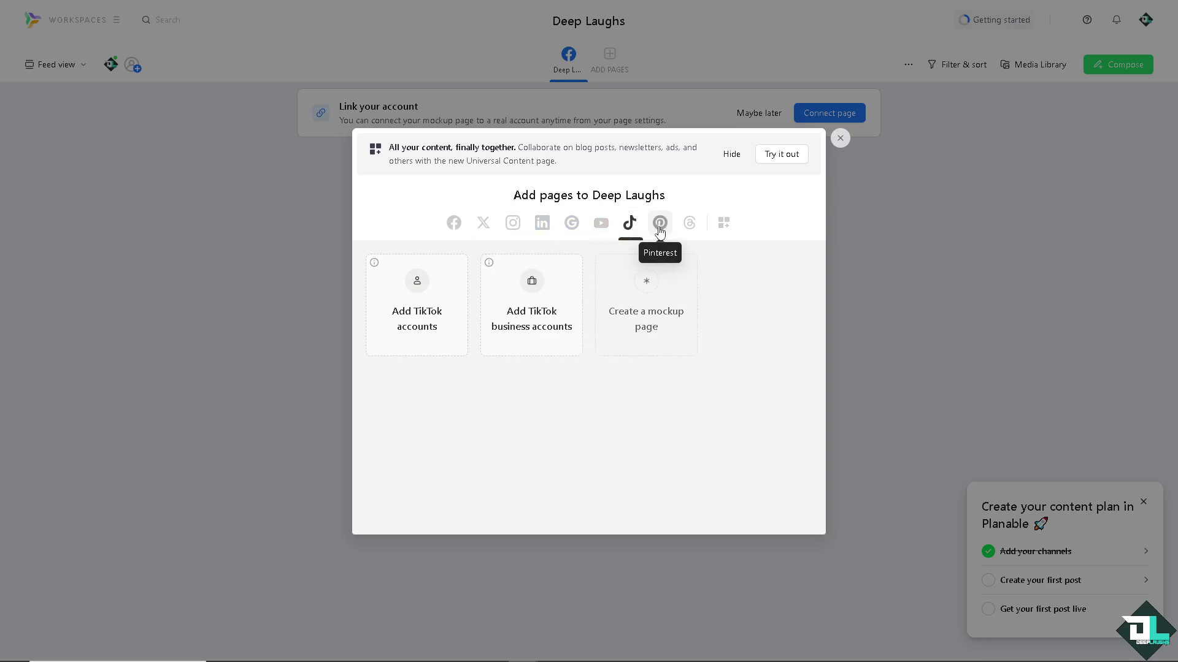
{"action": "left_click", "coordinate": [658, 229]}
{"action": "left_click", "coordinate": [691, 227]}
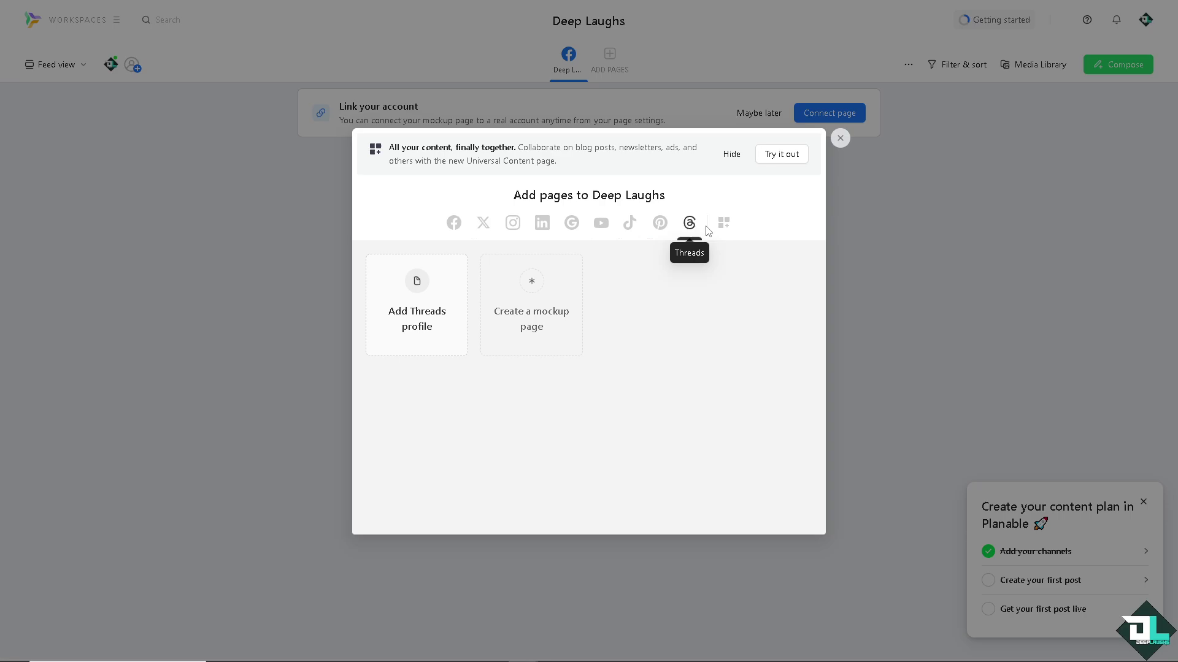
{"action": "left_click", "coordinate": [725, 226]}
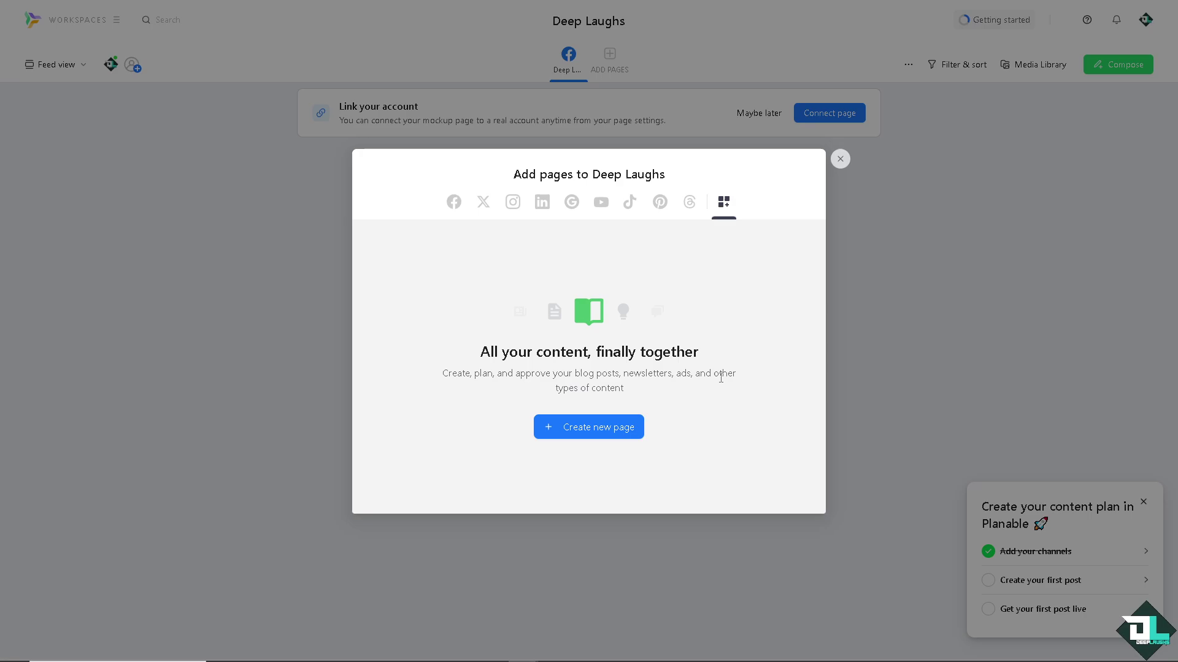
- Start a universal content page with a teal platform colour and the Blogger icon
{"action": "left_click", "coordinate": [606, 432]}
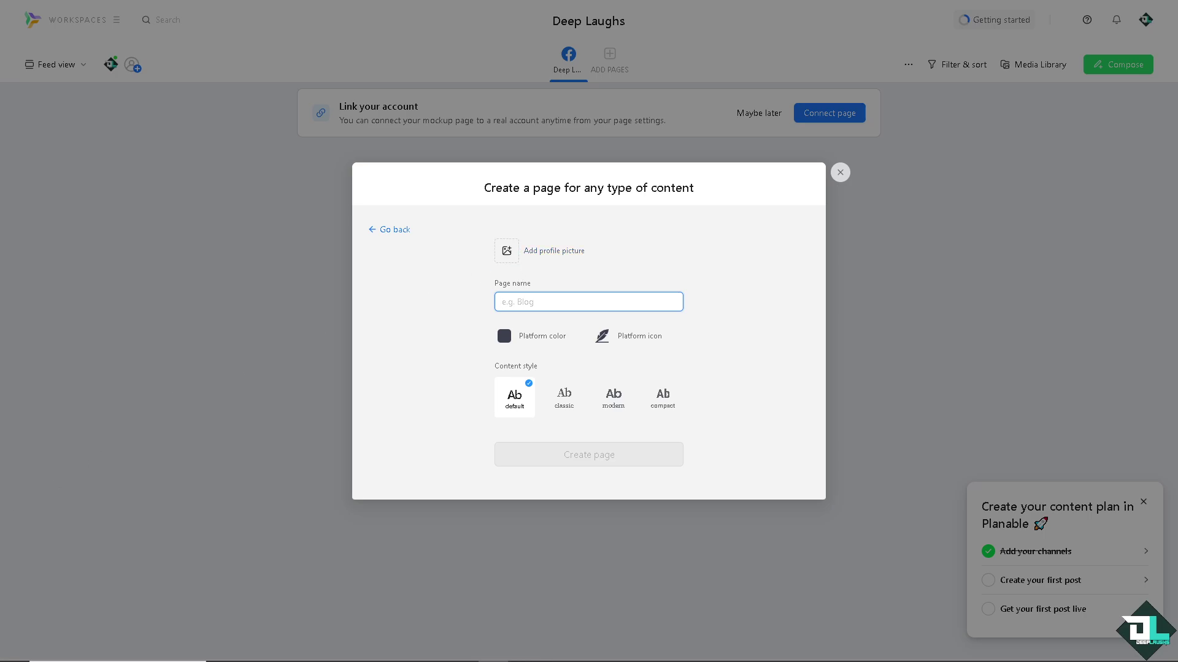
{"action": "left_click", "coordinate": [579, 339]}
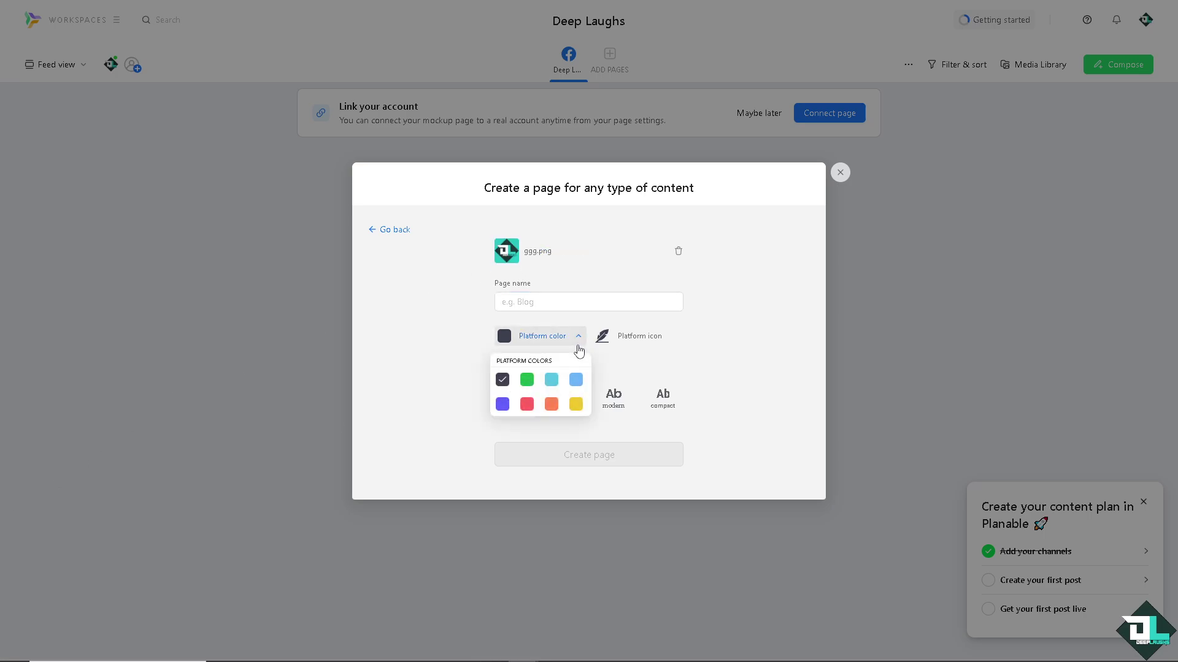
{"action": "left_click", "coordinate": [554, 383]}
{"action": "left_click", "coordinate": [655, 339]}
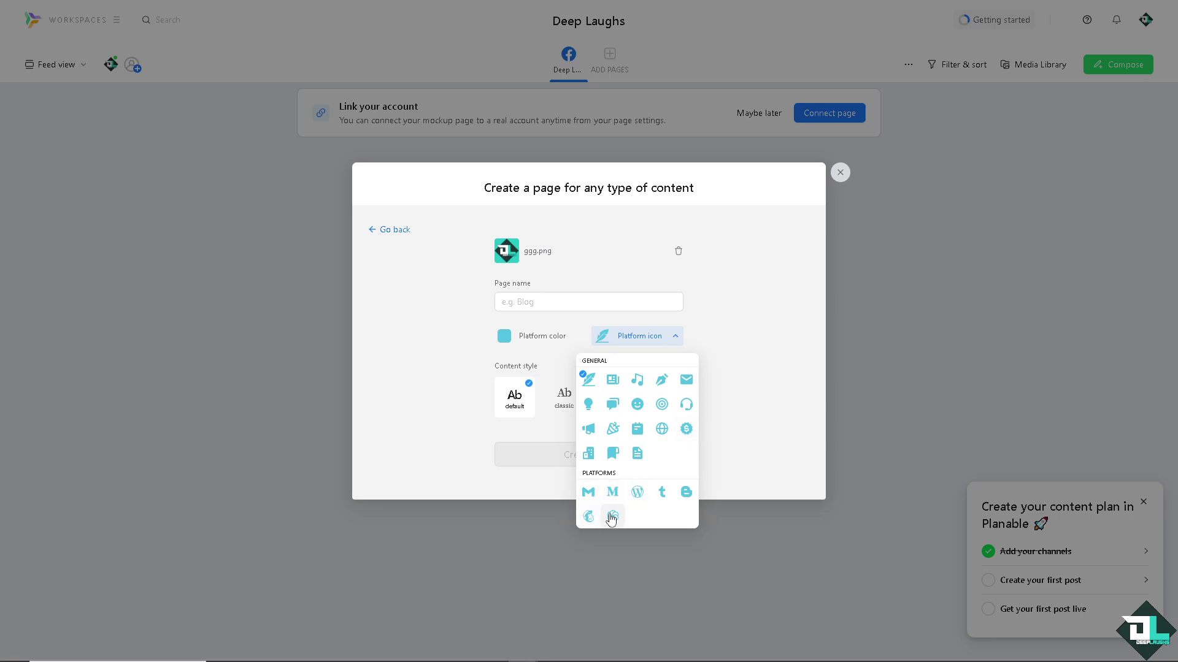
{"action": "left_click", "coordinate": [685, 492]}
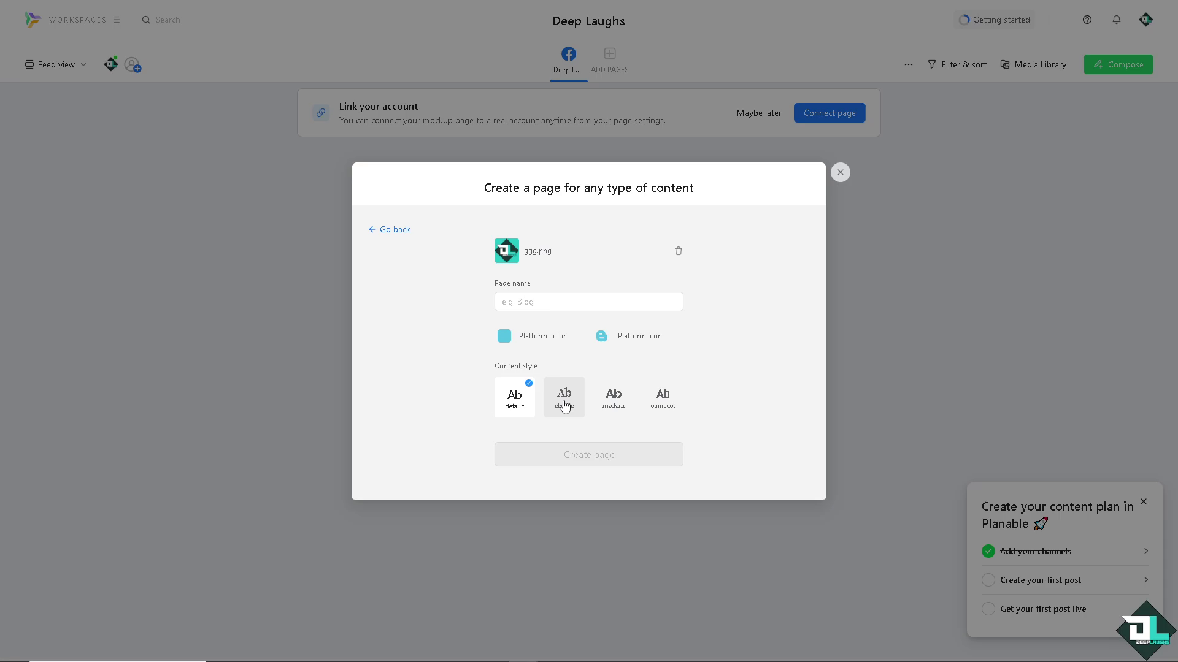
- Choose the compact content style, name the page DeepLaughs, and create it
{"action": "left_click", "coordinate": [564, 405]}
{"action": "left_click", "coordinate": [615, 402]}
{"action": "left_click", "coordinate": [668, 399]}
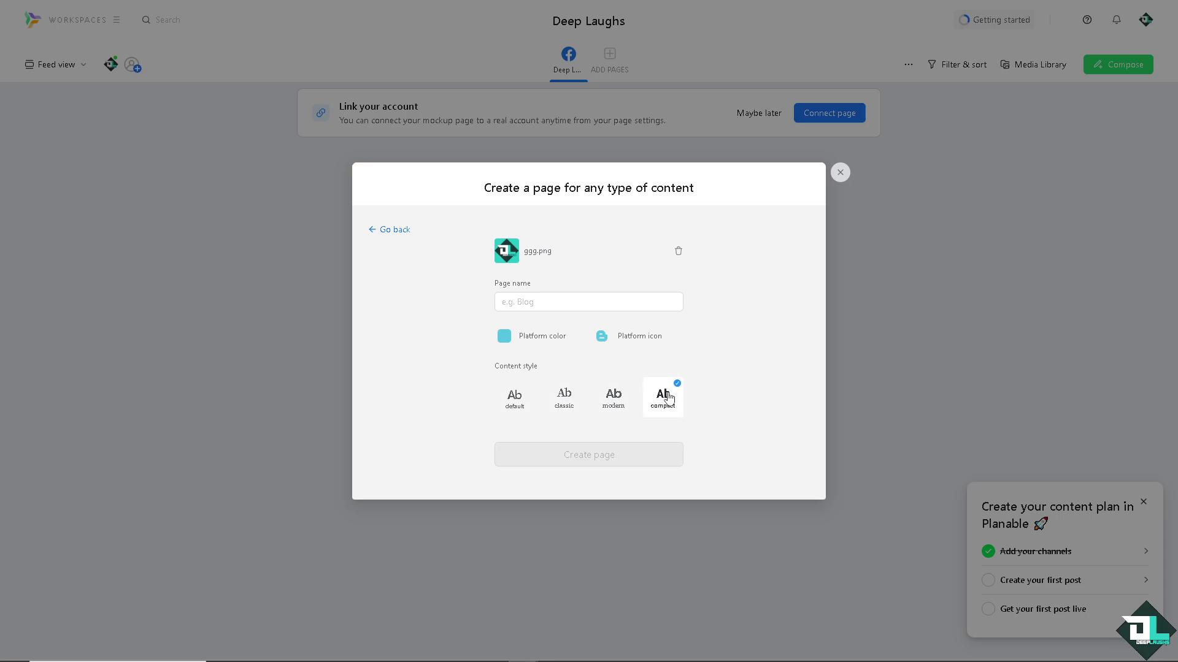
{"action": "left_click", "coordinate": [524, 301]}
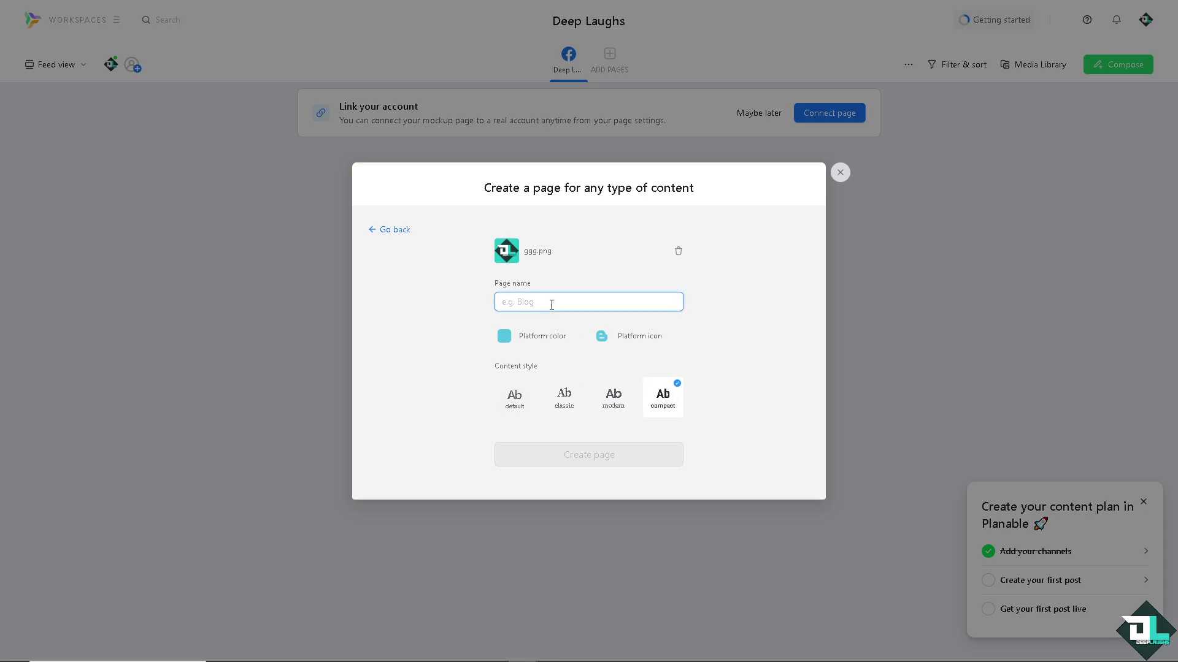
{"action": "type", "text": "DeepLaughs"}
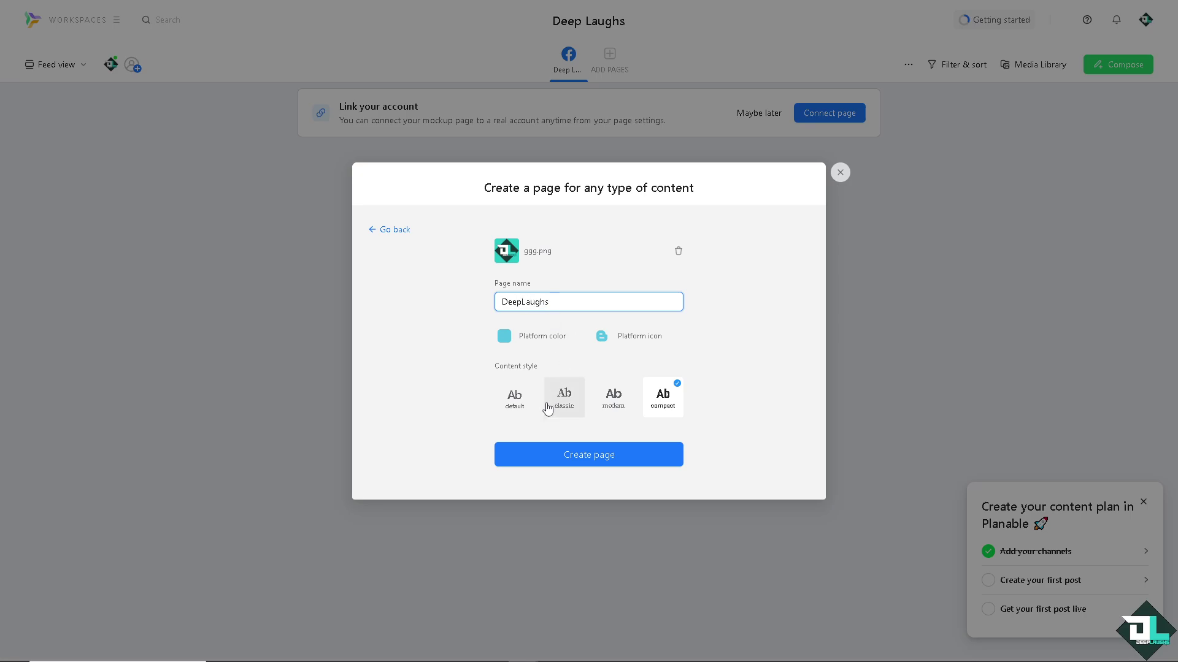
{"action": "left_click", "coordinate": [529, 459]}
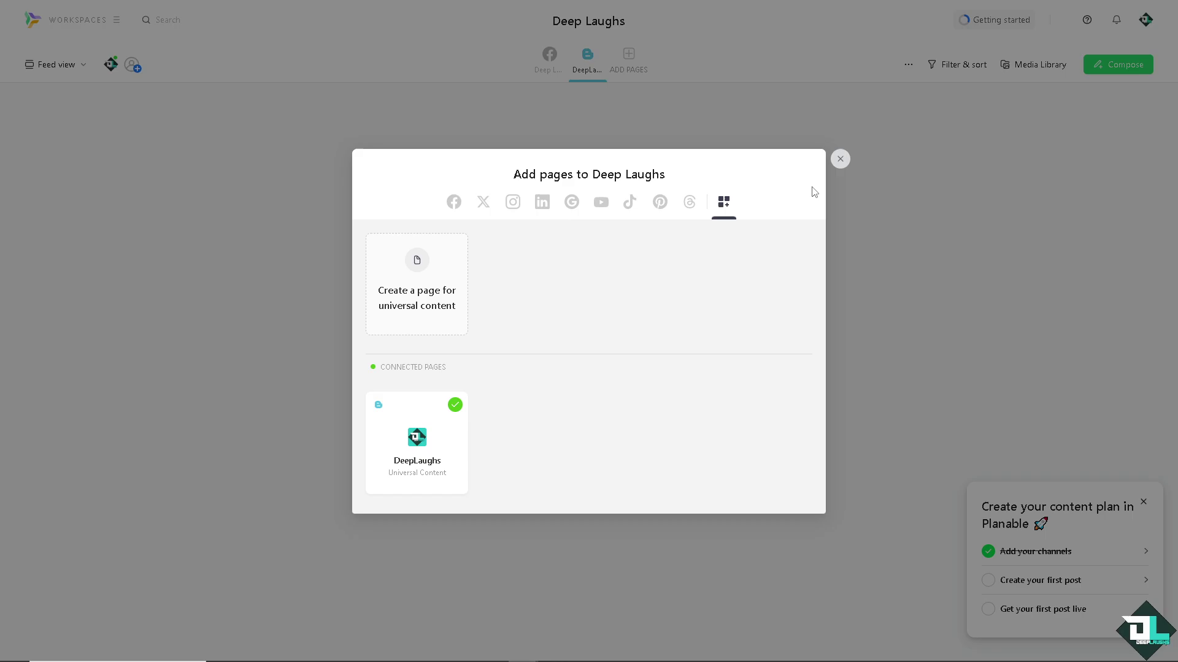
- Start the first DeepLaughs post and paste in its body text
{"action": "left_click", "coordinate": [840, 158]}
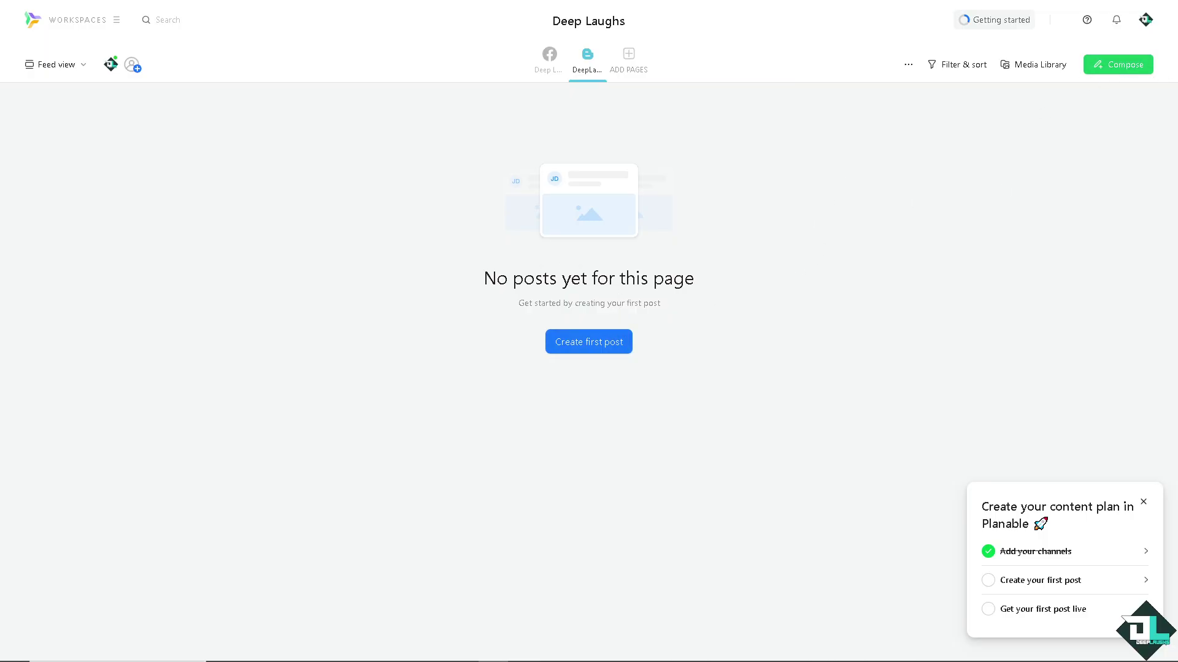
{"action": "left_click", "coordinate": [601, 343]}
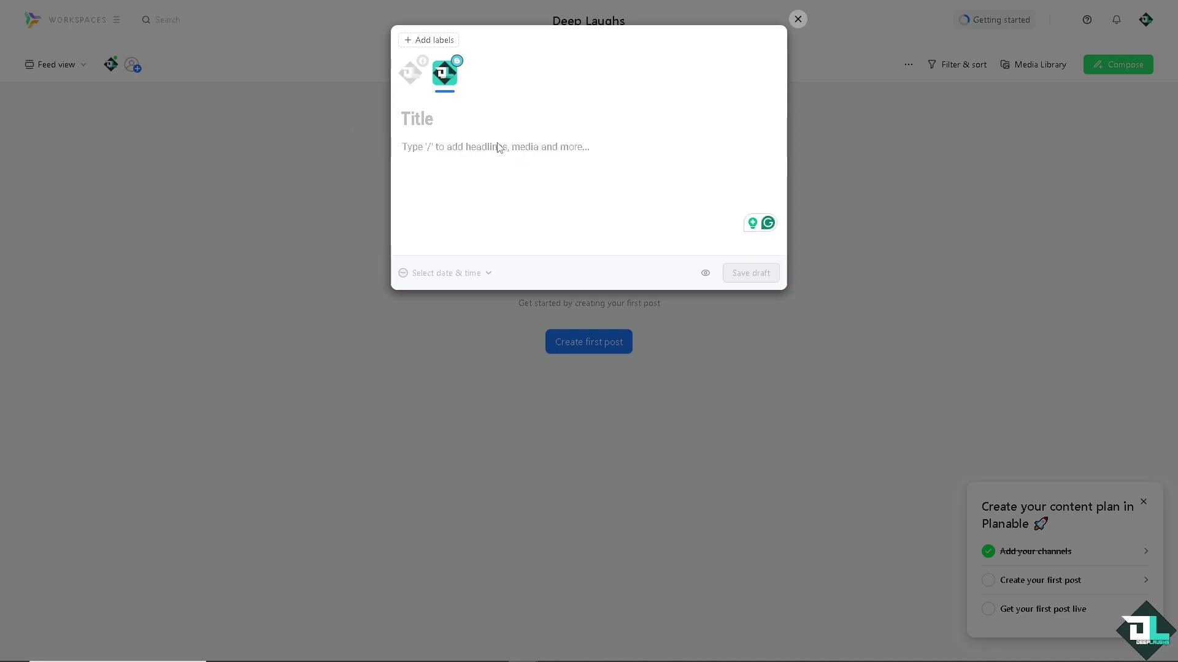
{"action": "type", "text": "How to Use Planable for Beginners"}
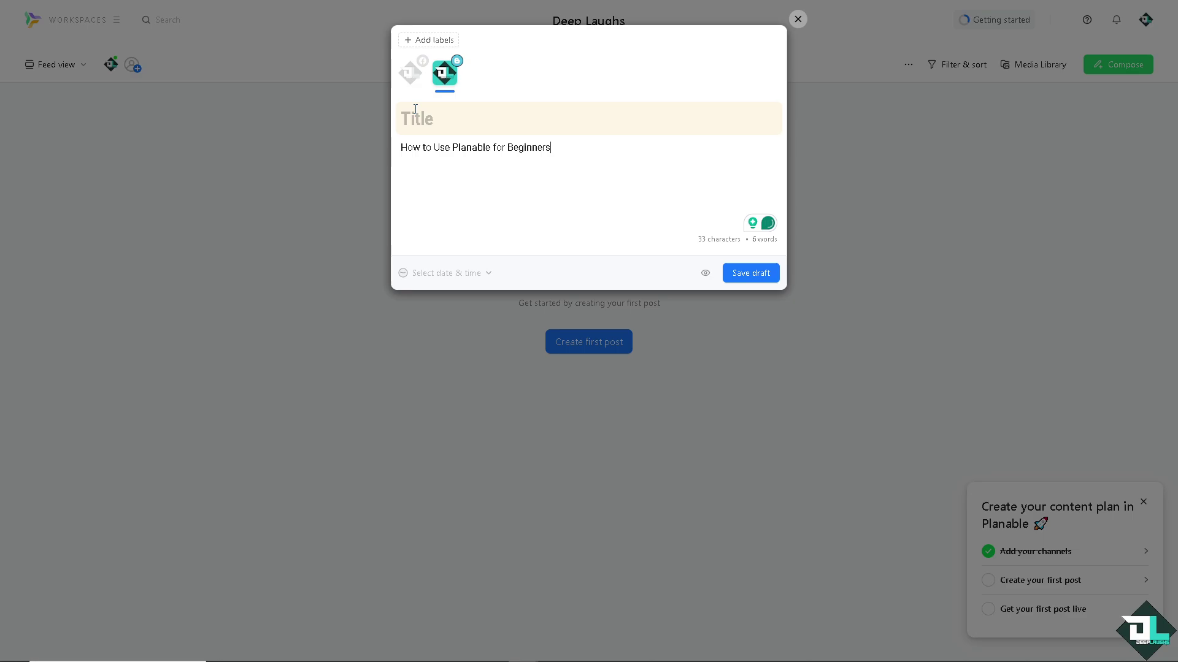
- Add two labels to the post: 'How to Use Planable for Beginners' and DeepLaughs
{"action": "left_click", "coordinate": [428, 43]}
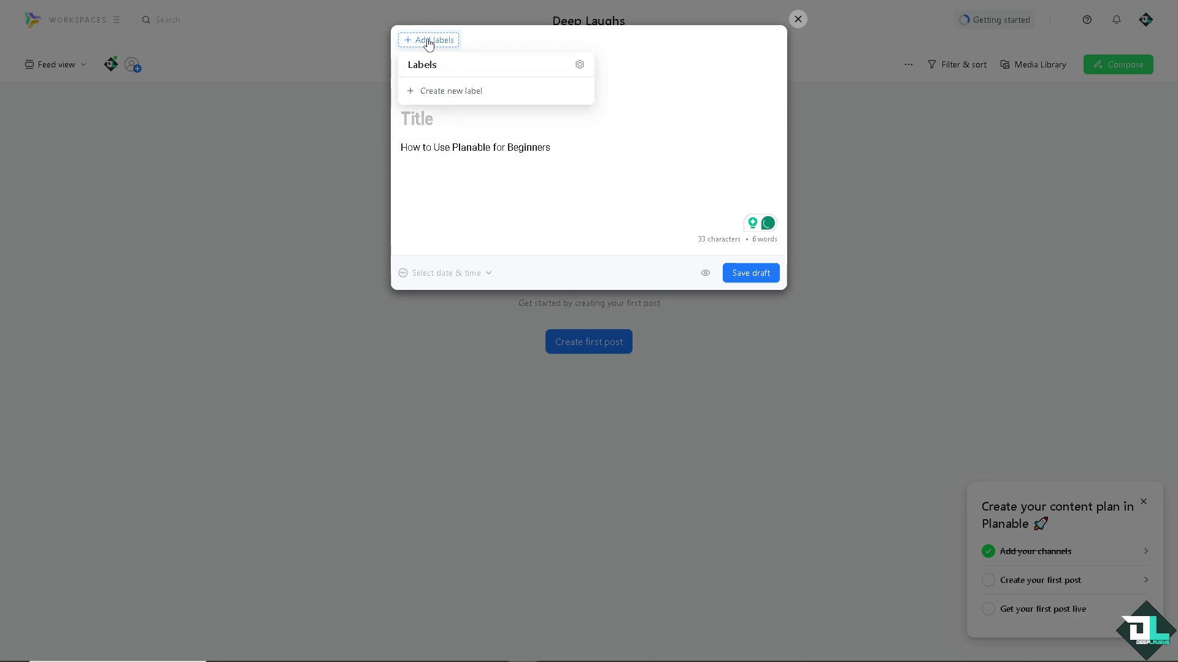
{"action": "left_click", "coordinate": [438, 90]}
{"action": "type", "text": "How to Use Planable for Beginners"}
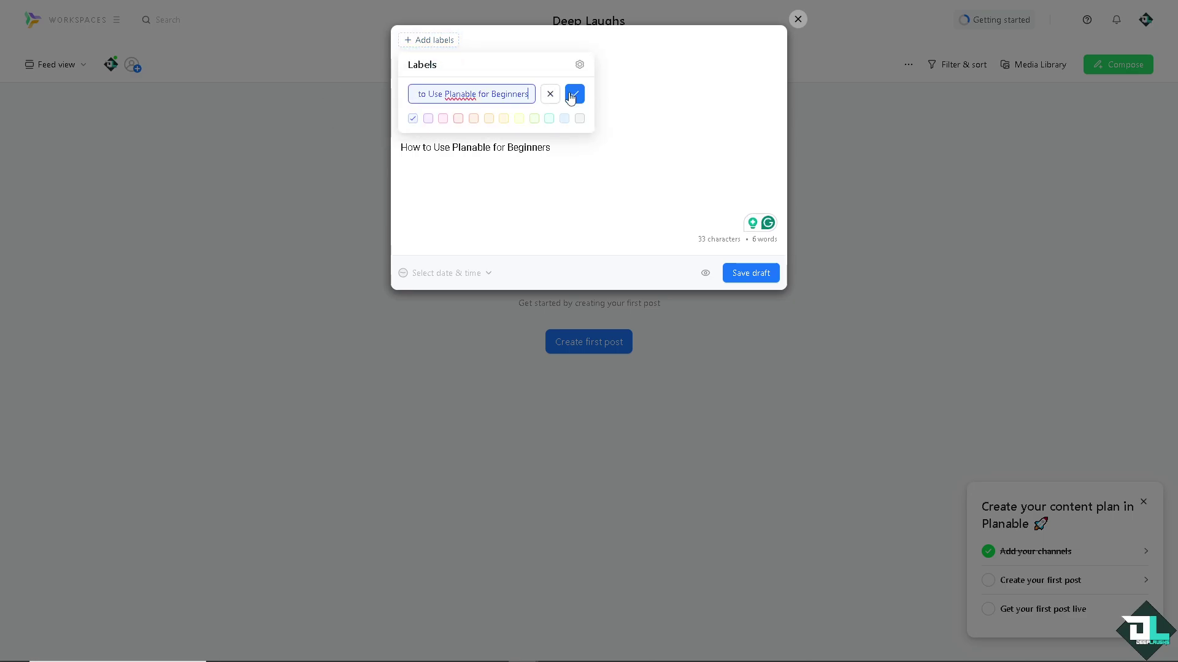
{"action": "left_click", "coordinate": [576, 95]}
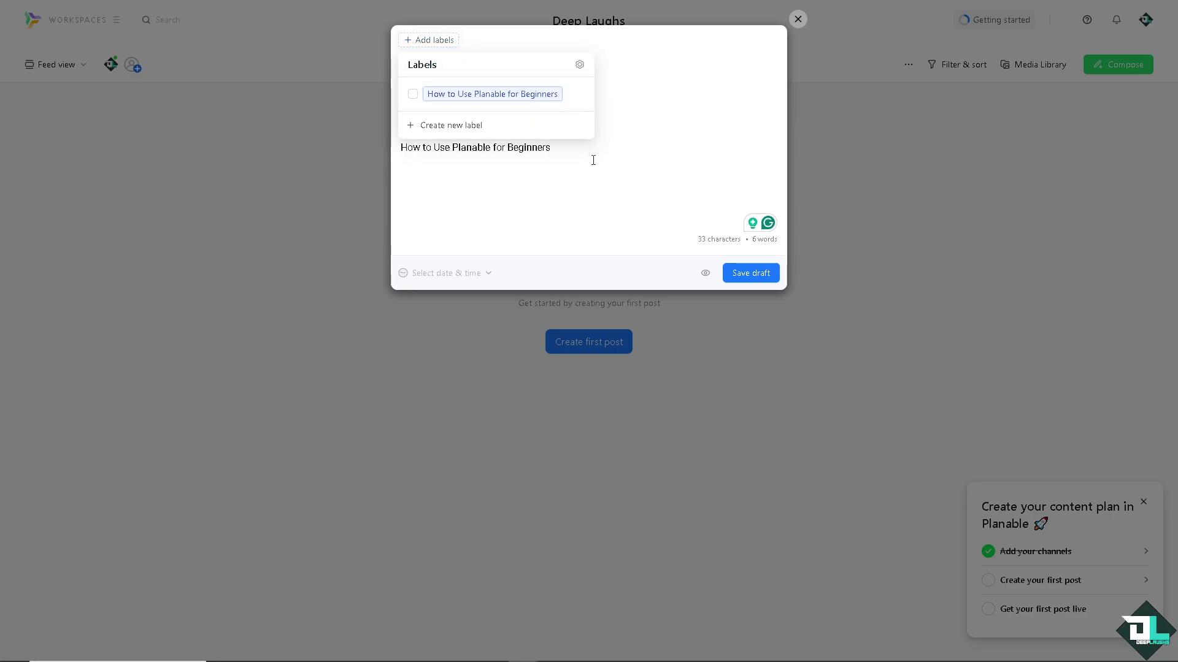
{"action": "left_click", "coordinate": [464, 125]}
{"action": "type", "text": "DeepLaughs"}
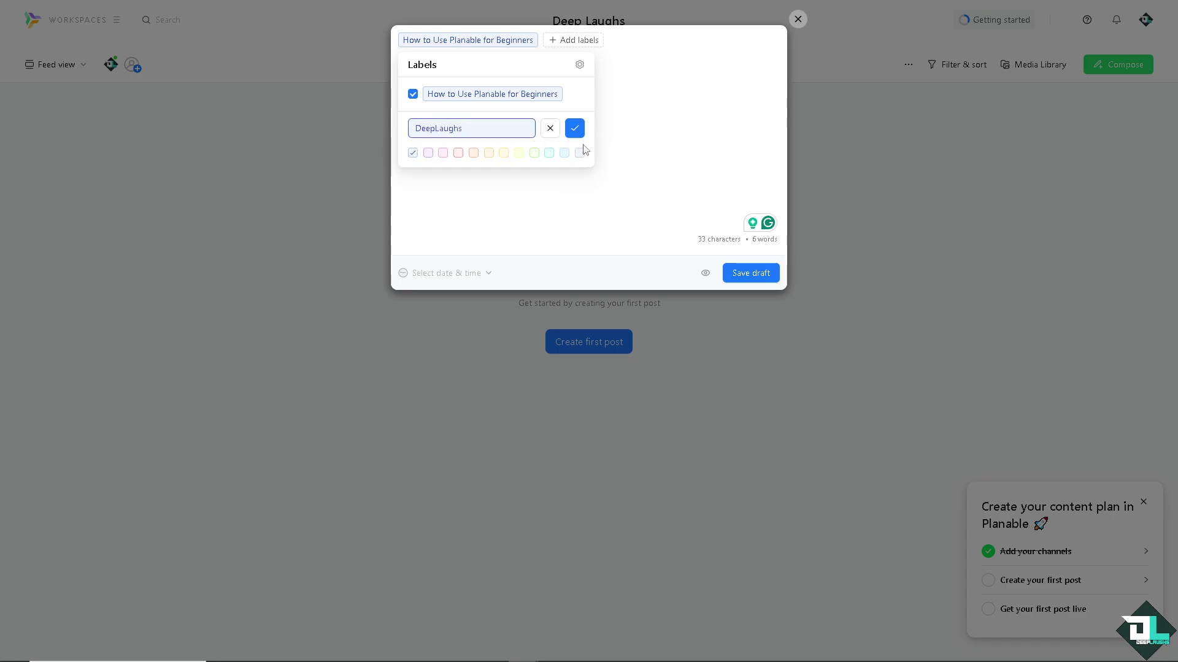
{"action": "left_click", "coordinate": [574, 128]}
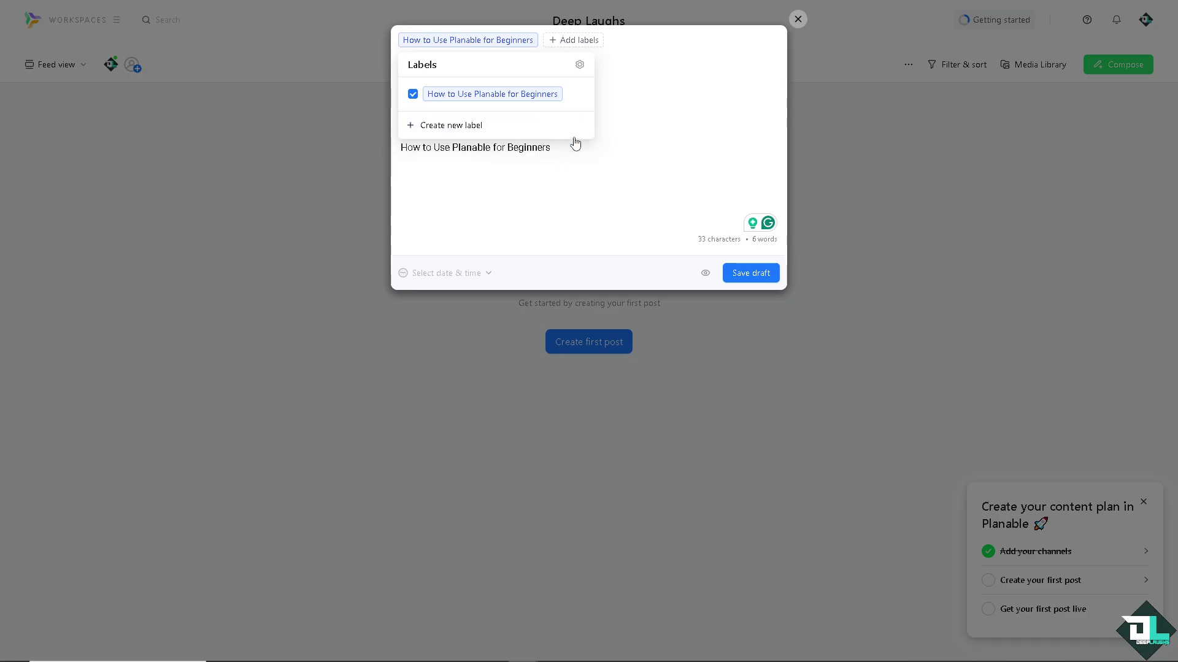
- Save the post as a draft titled 'How to Use Planable for Beginners'
{"action": "left_click", "coordinate": [761, 274]}
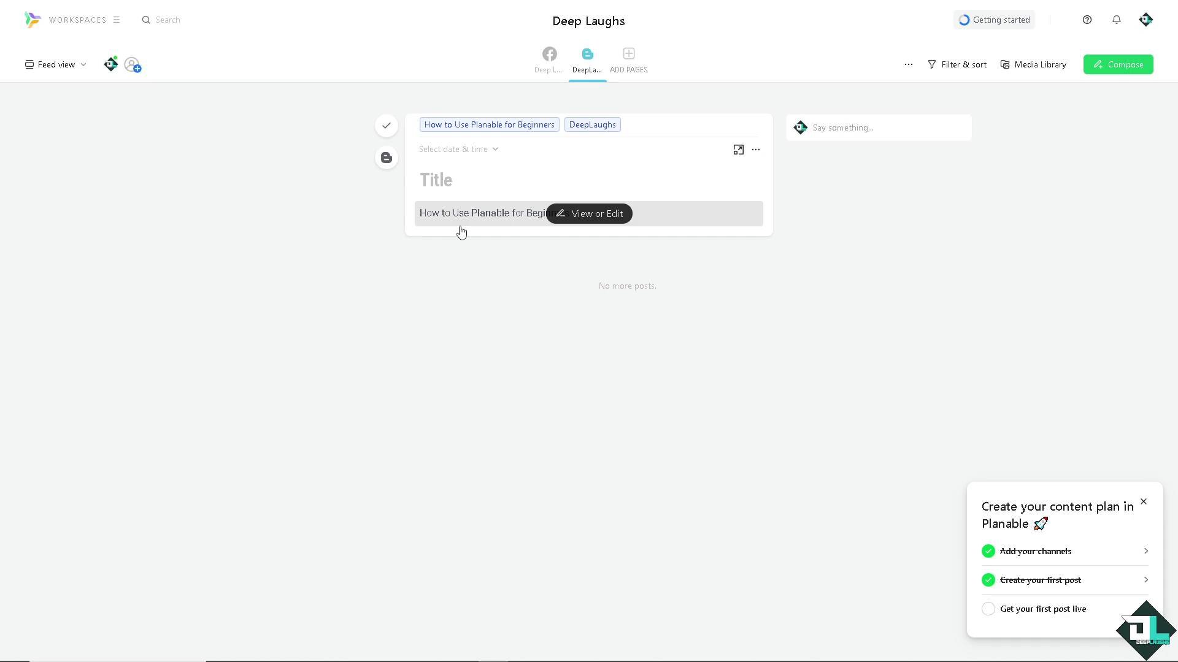
{"action": "left_click", "coordinate": [440, 186]}
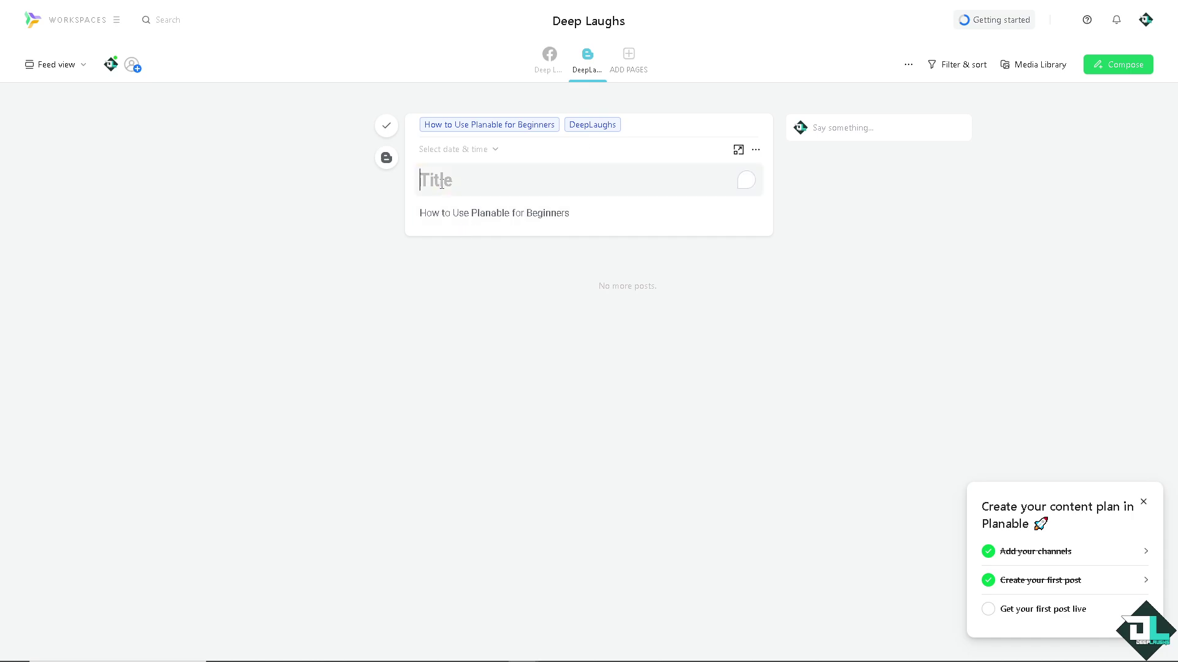
{"action": "type", "text": "How to Use Planable for Beginners"}
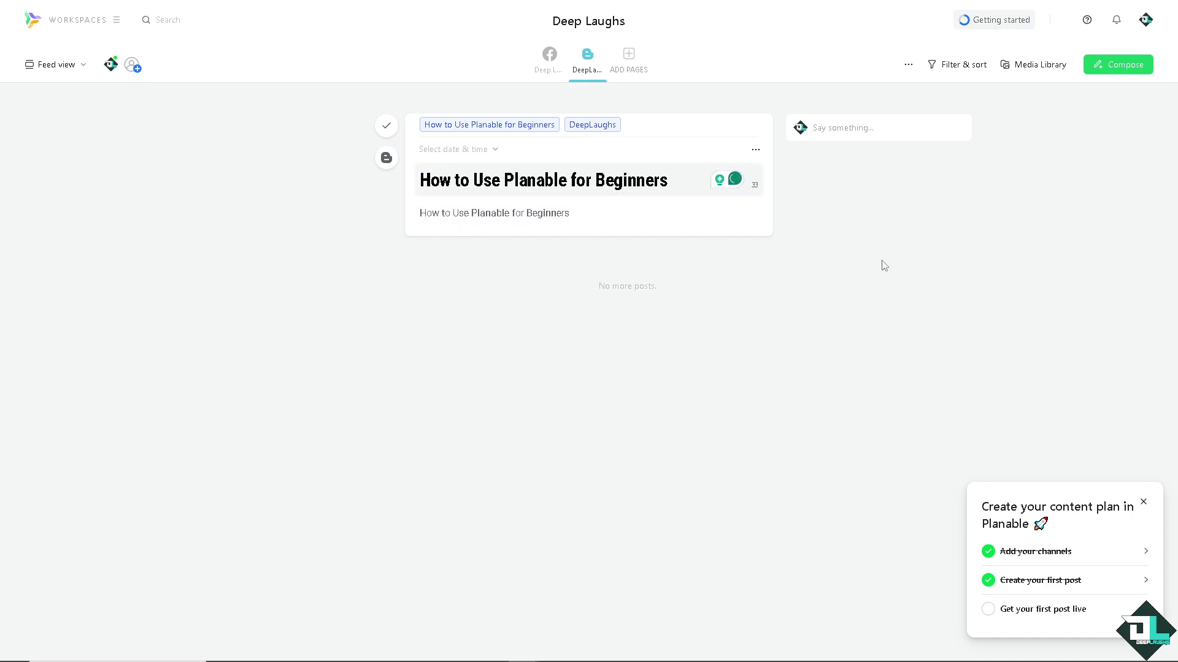
{"action": "left_click", "coordinate": [885, 266]}
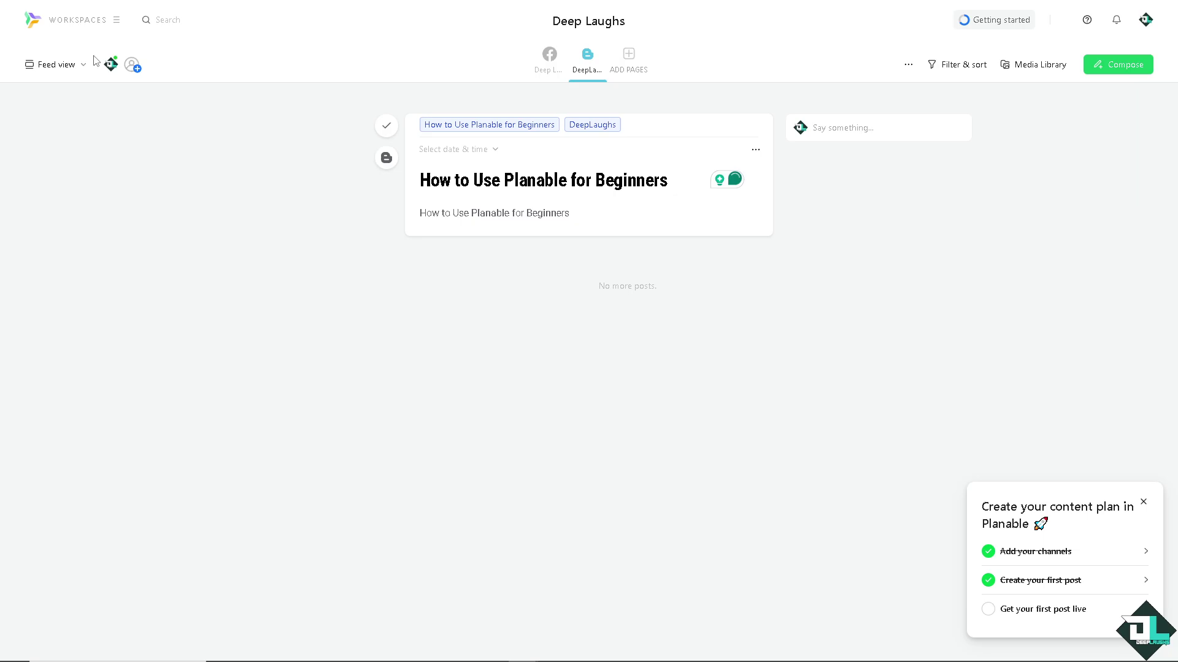
- Reopen Deep Laughs and toggle Sync content off and back on for its Facebook page
{"action": "left_click", "coordinate": [60, 21]}
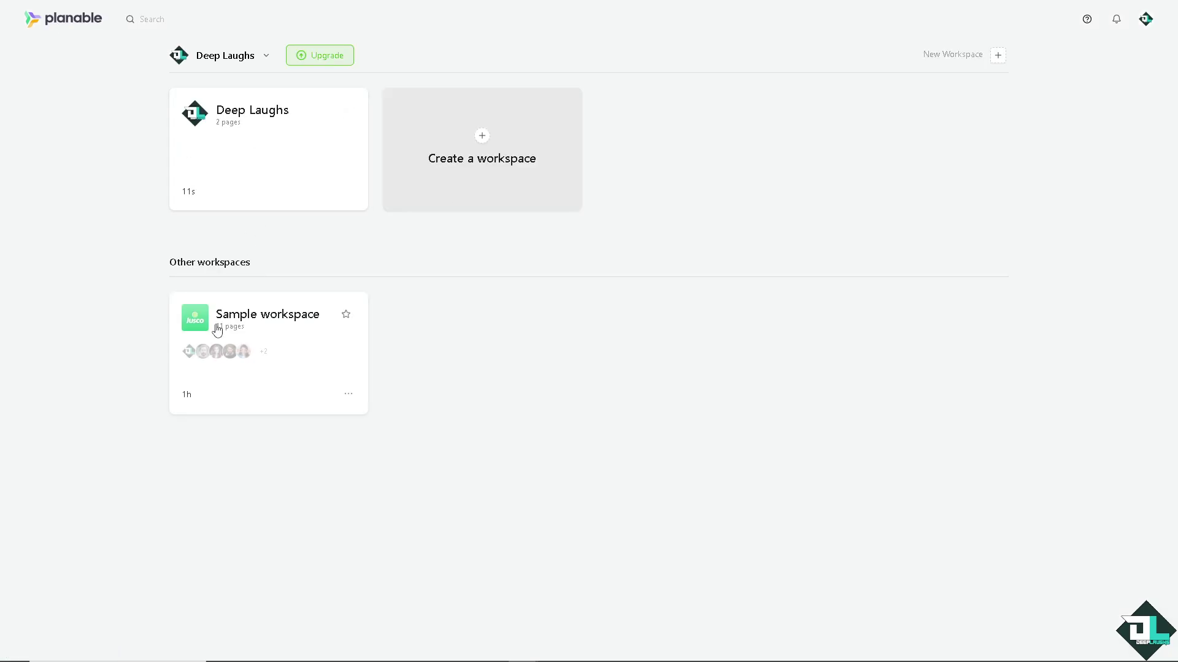
{"action": "left_click", "coordinate": [283, 124]}
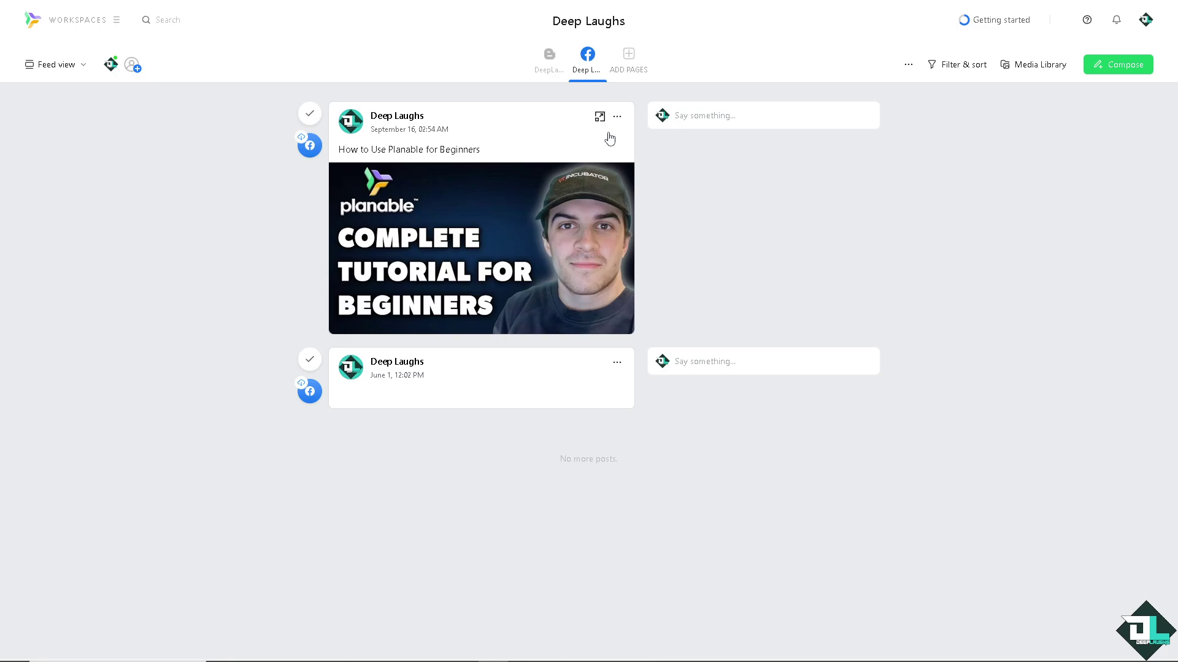
{"action": "mouse_move", "coordinate": [598, 69]}
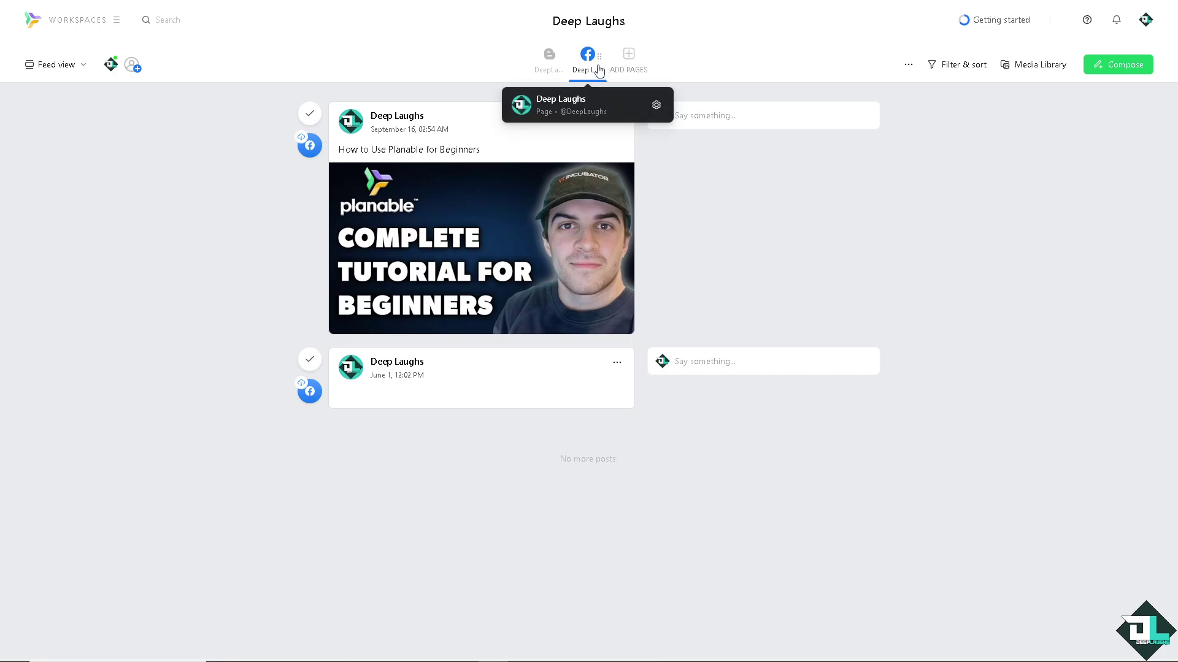
{"action": "left_click", "coordinate": [657, 107]}
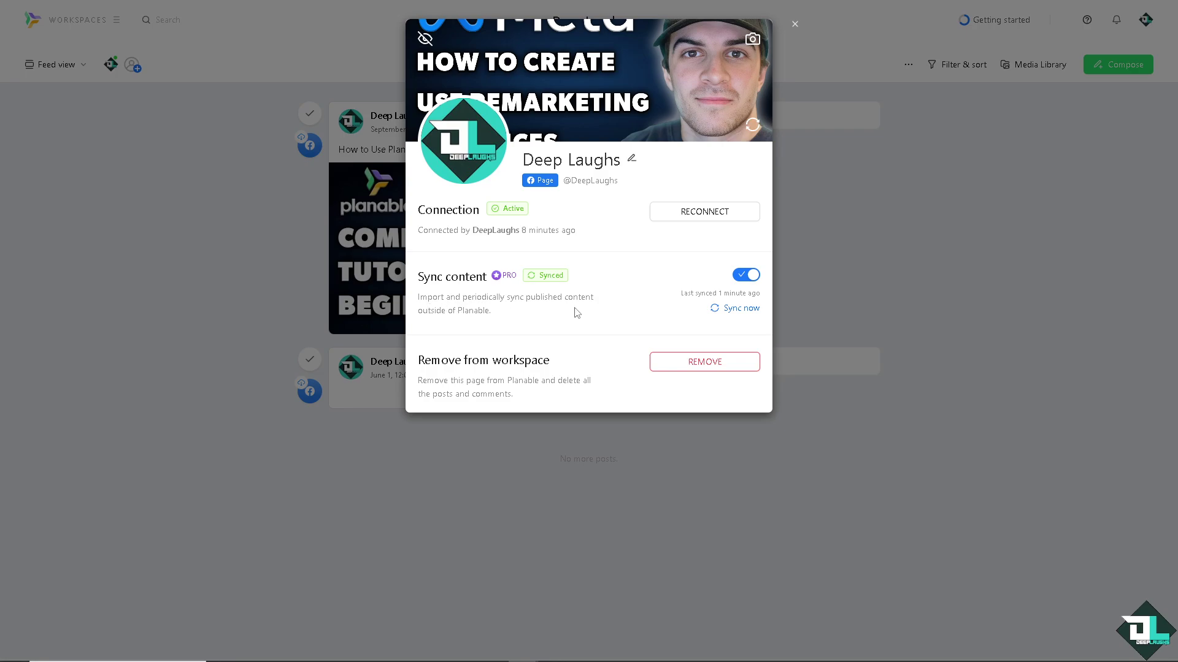
{"action": "left_click", "coordinate": [744, 276]}
{"action": "left_click", "coordinate": [746, 276]}
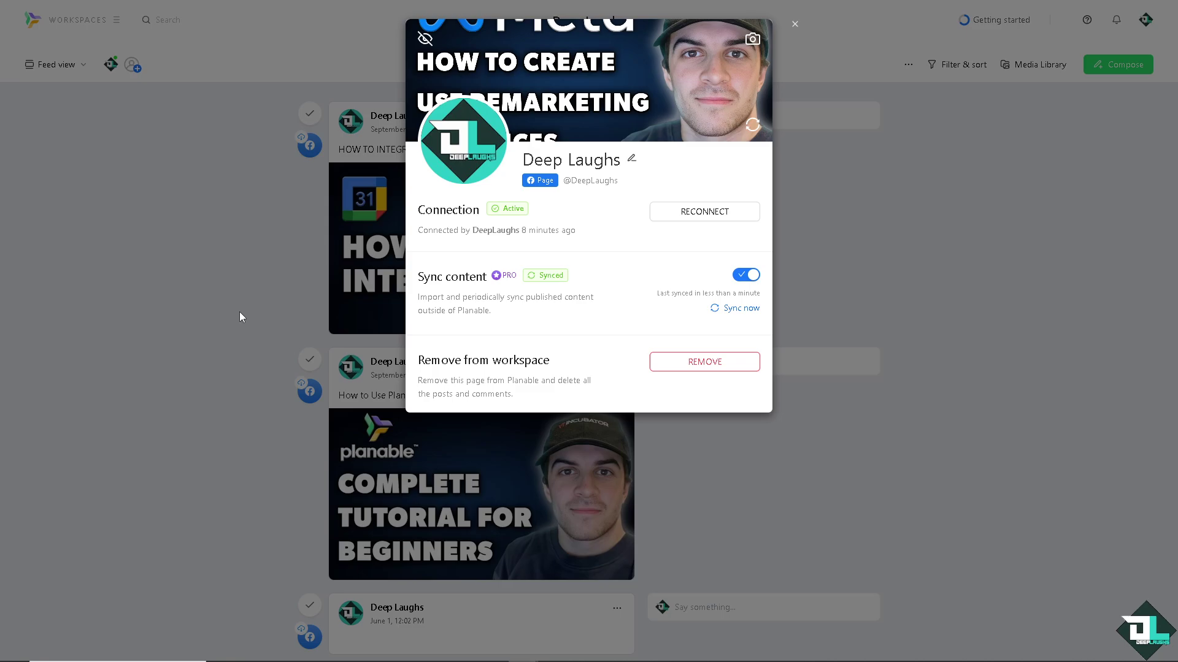
{"action": "left_click", "coordinate": [795, 24]}
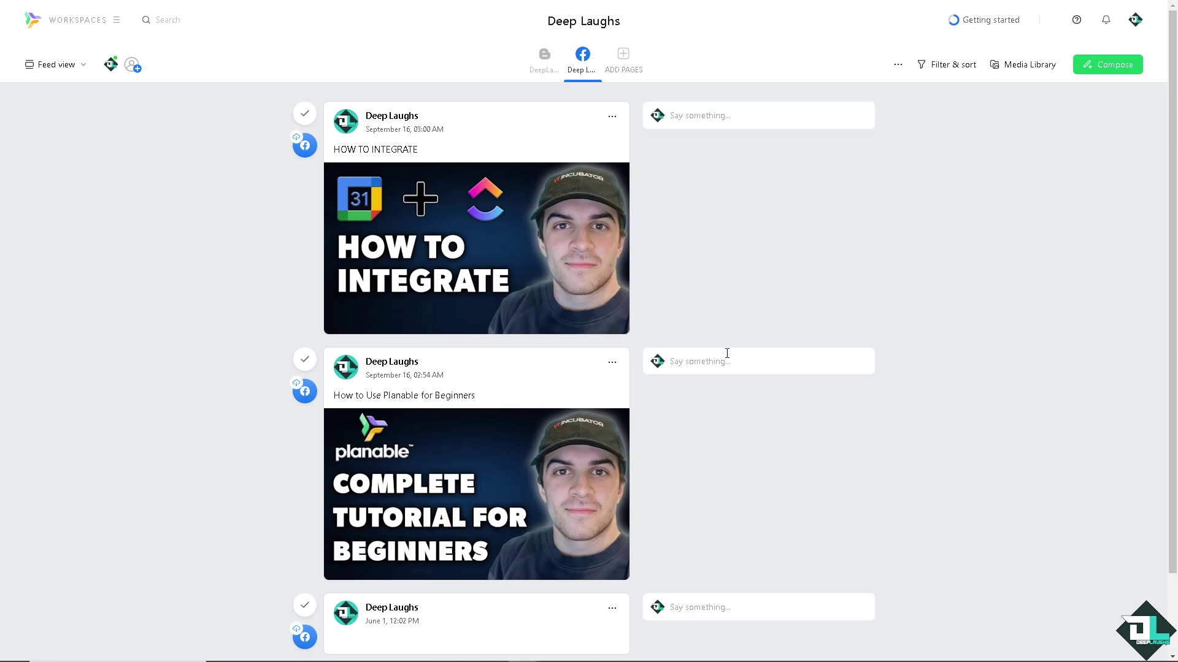
- Paste an internal-only comment on the HOW TO INTEGRATE post and bring up Workspace sharing
{"action": "left_click", "coordinate": [740, 118]}
{"action": "type", "text": "How to Use Planable for Beginners"}
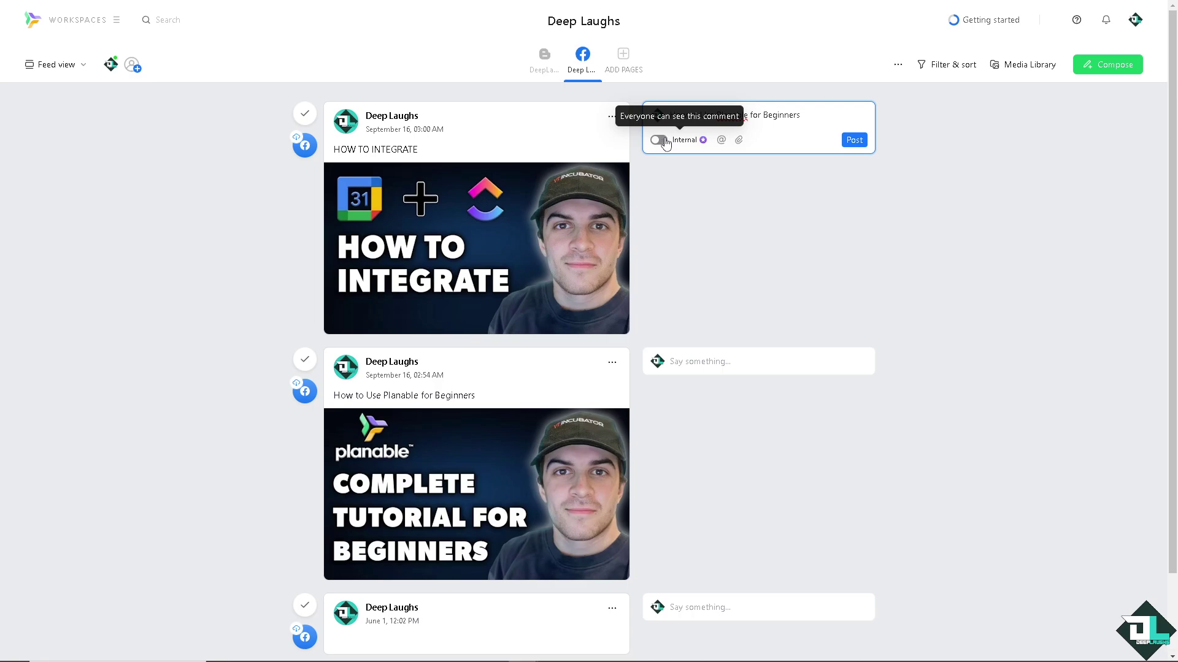
{"action": "left_click", "coordinate": [661, 140]}
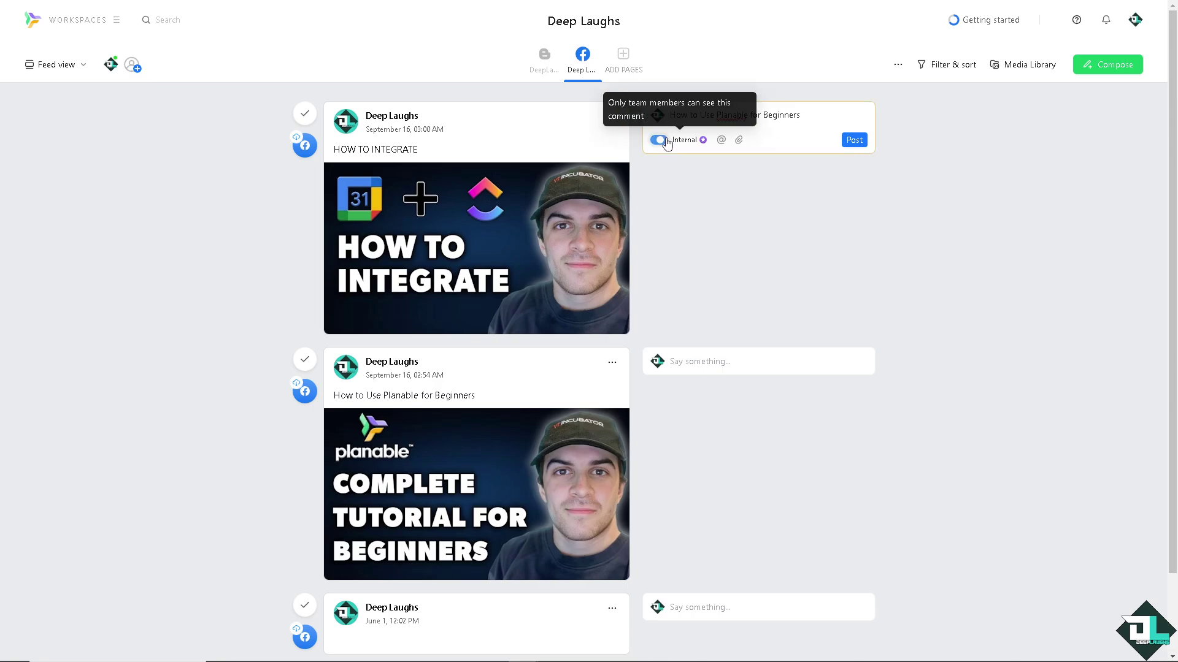
{"action": "left_click", "coordinate": [722, 141]}
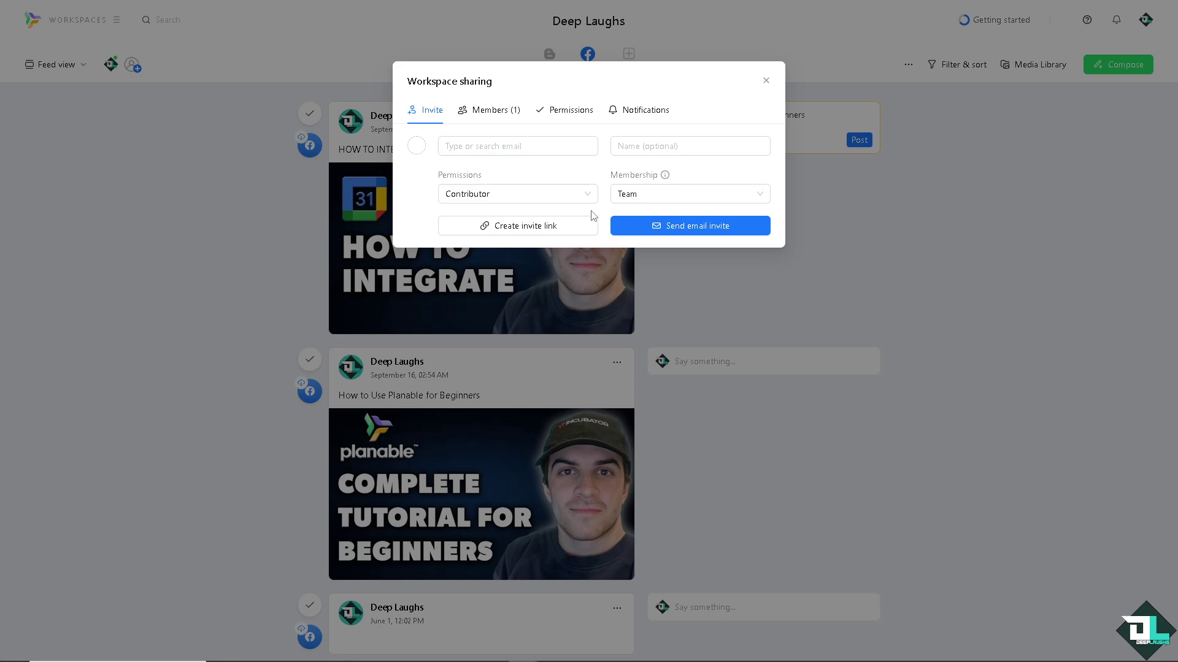
- Set the invitee permission level to Administrator in Workspace sharing
{"action": "mouse_move", "coordinate": [593, 208]}
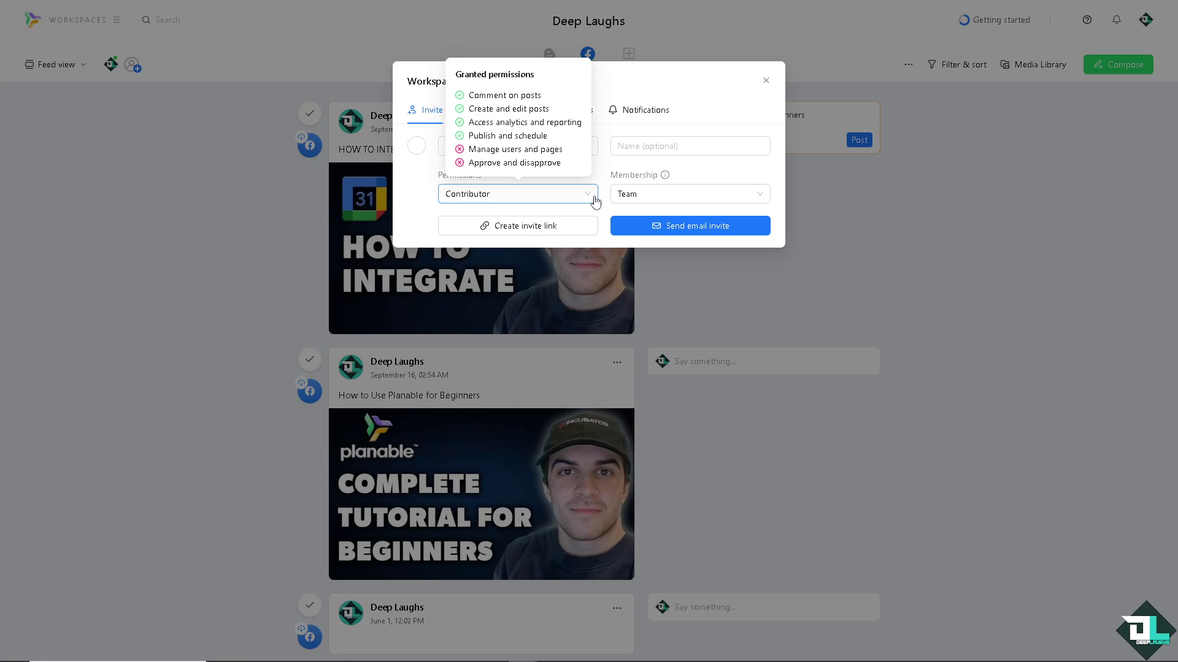
{"action": "left_click", "coordinate": [588, 196]}
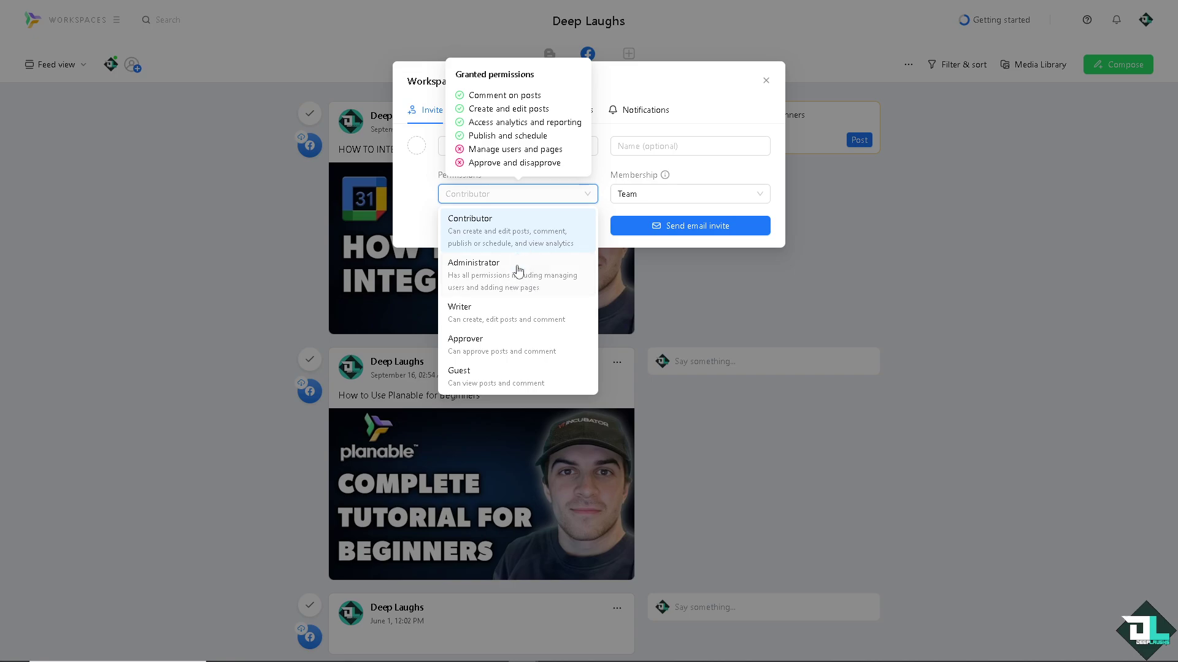
{"action": "left_click", "coordinate": [485, 261]}
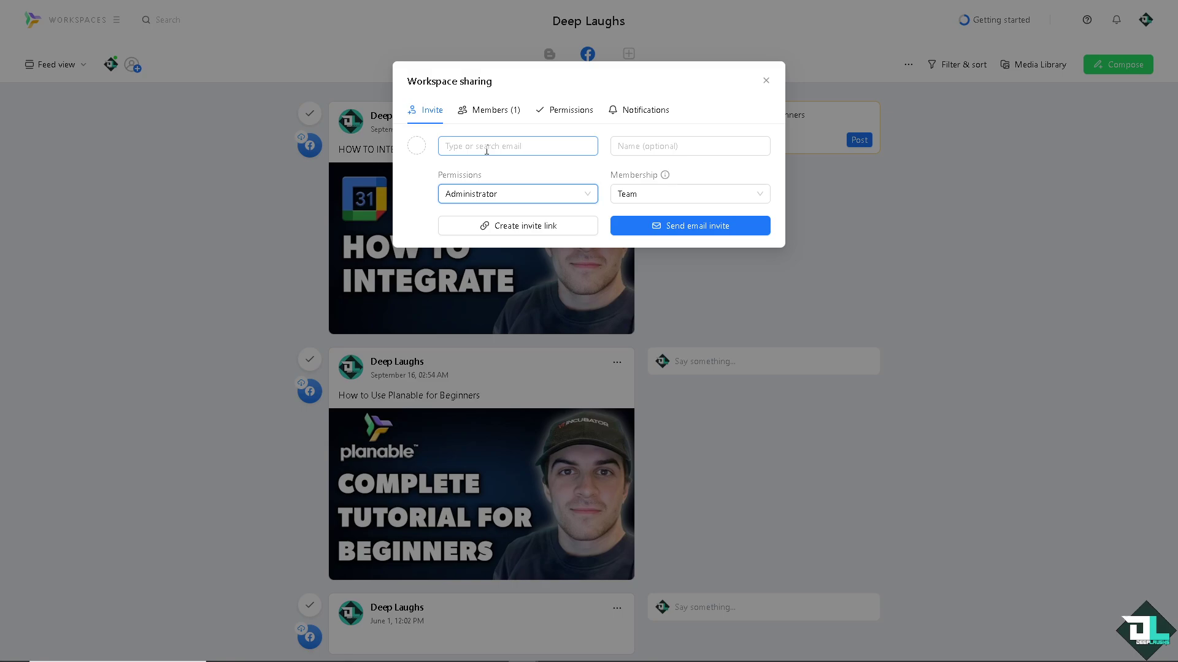
{"action": "left_click", "coordinate": [648, 140]}
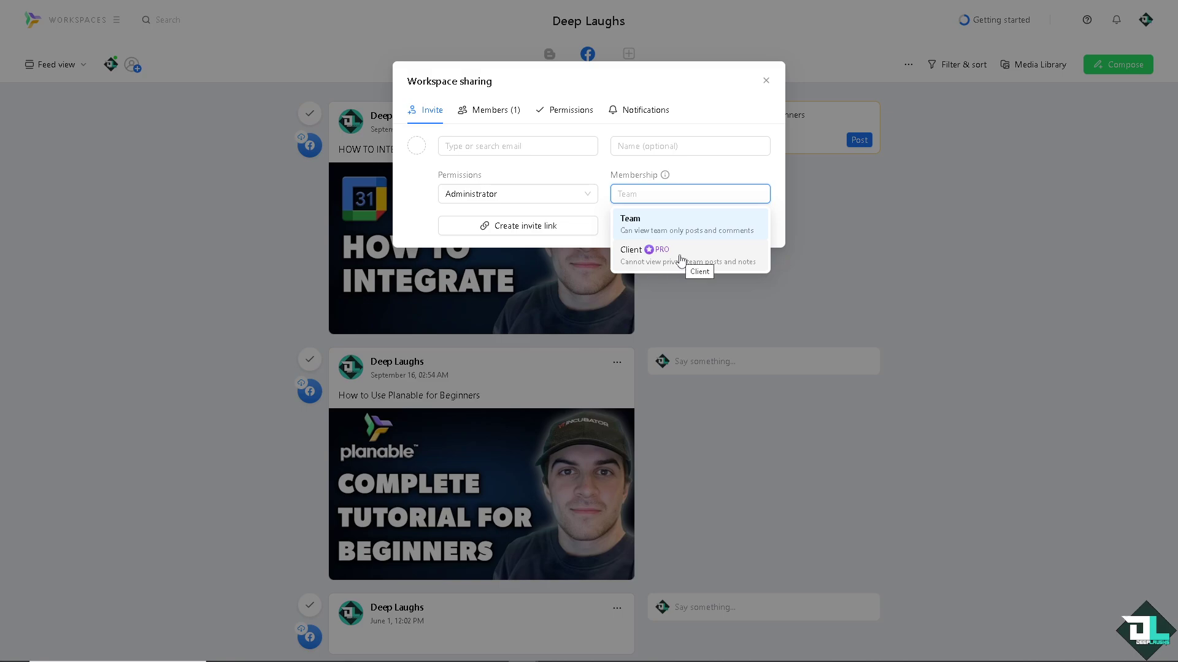
- Turn on New posts notifications for your own membership under Members
{"action": "left_click", "coordinate": [496, 113]}
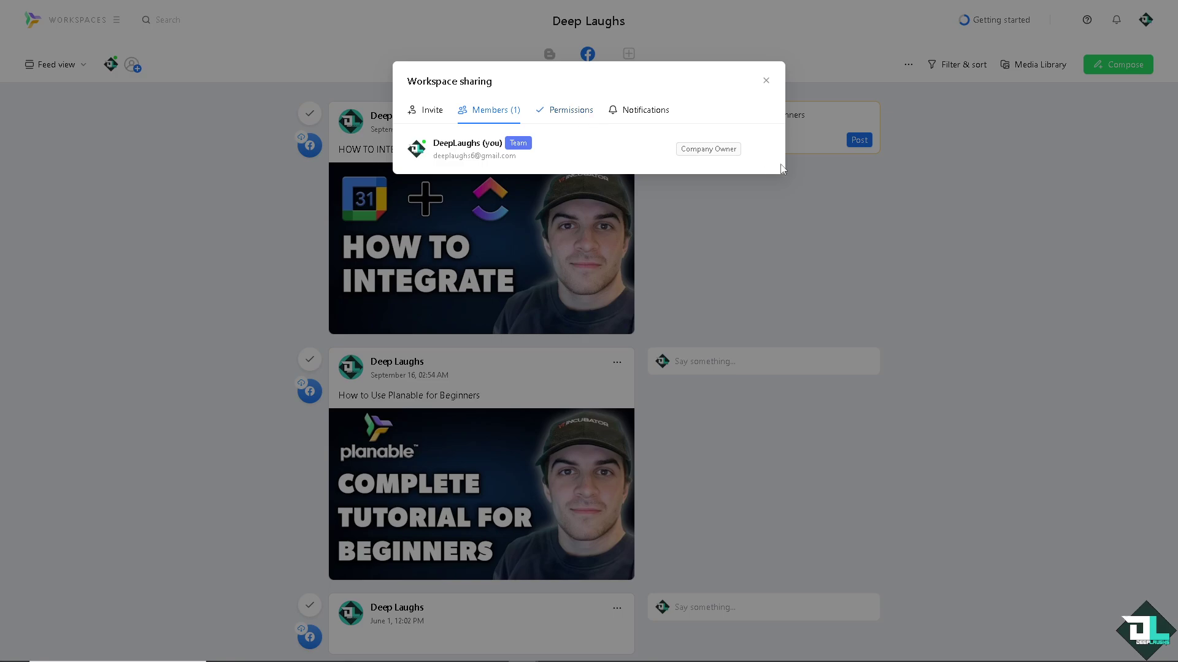
{"action": "left_click", "coordinate": [629, 111]}
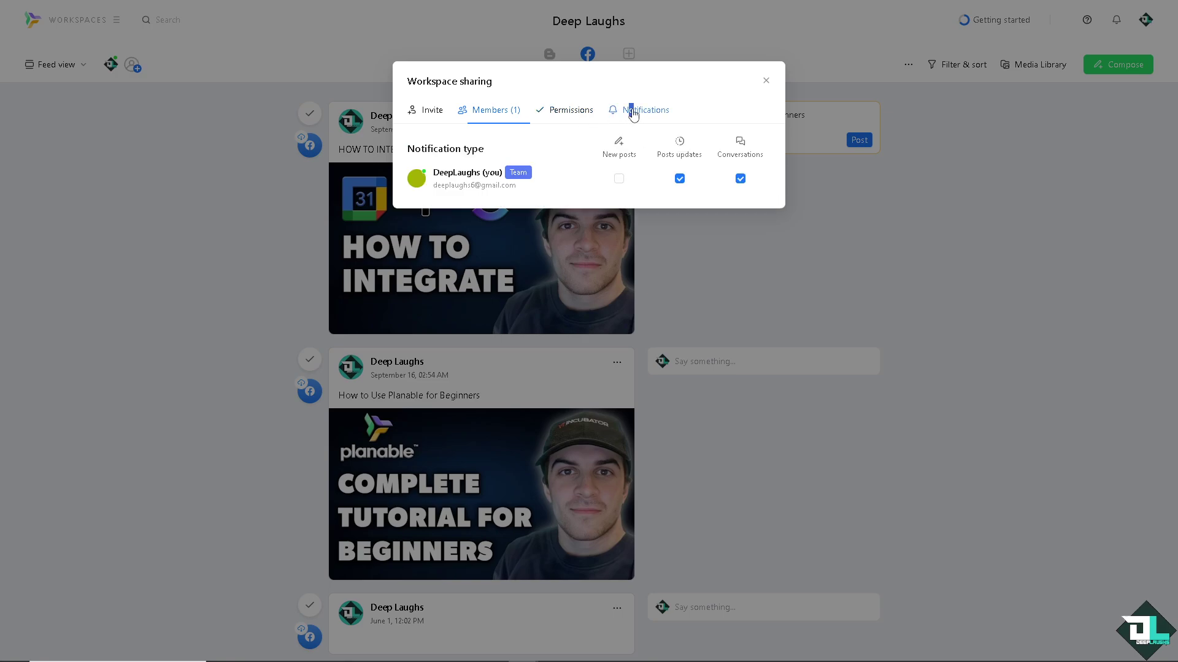
{"action": "left_click", "coordinate": [620, 179]}
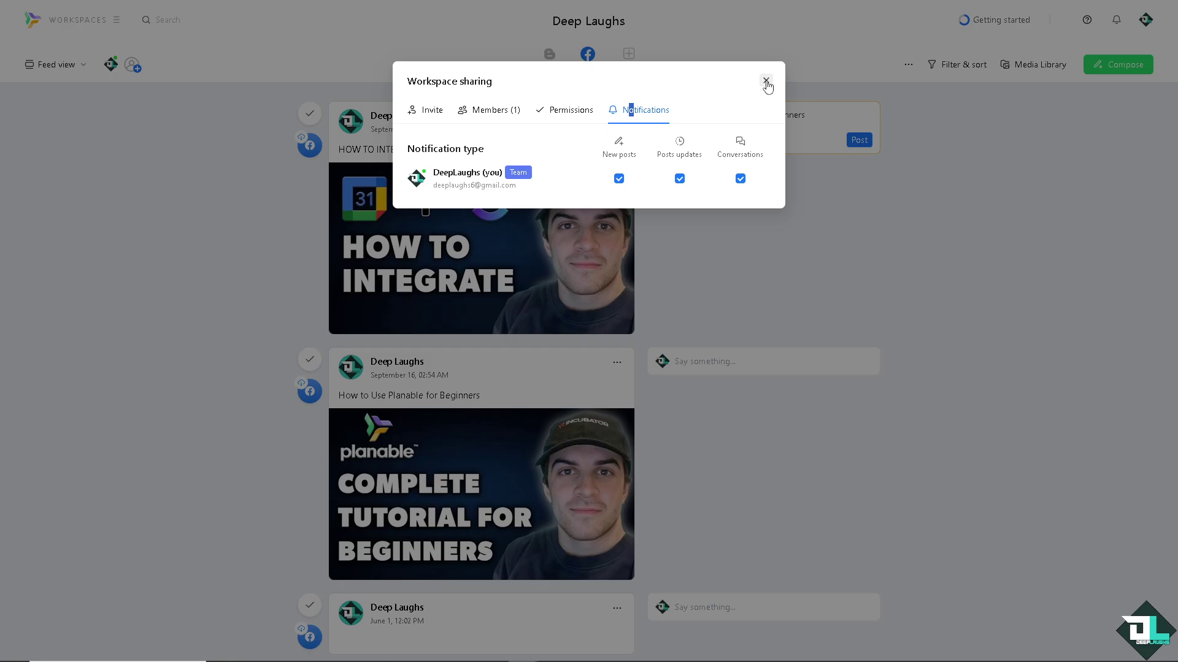
- Post the internal comment, then archive the HOW TO INTEGRATE post from its ••• menu
{"action": "left_click", "coordinate": [781, 222]}
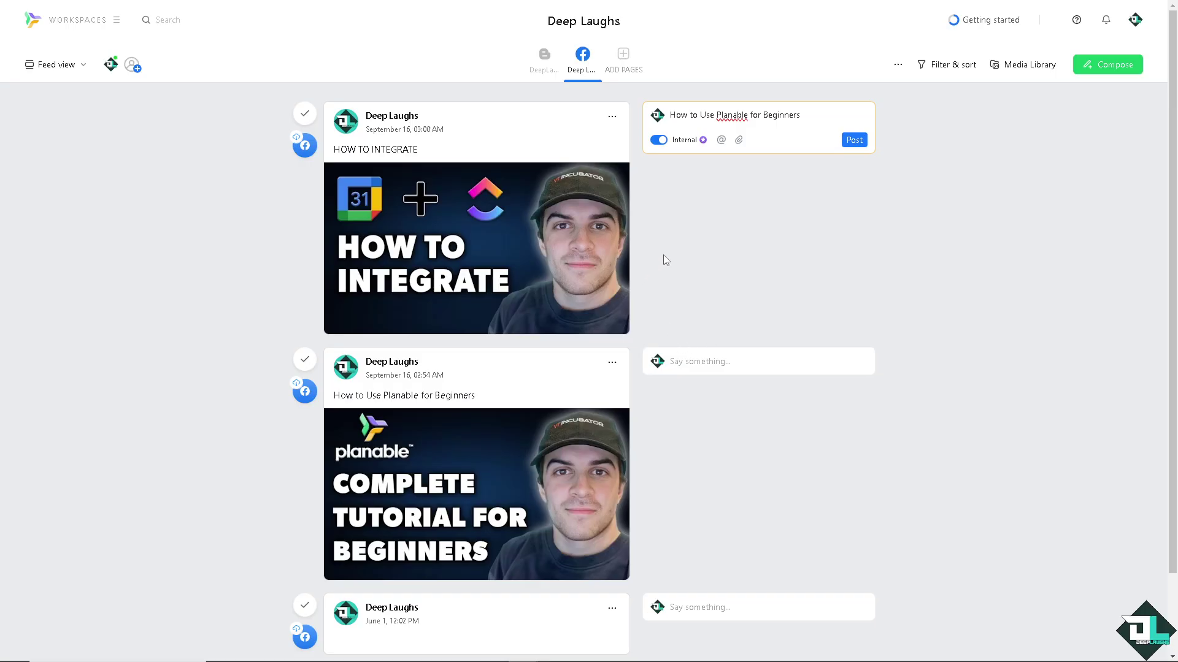
{"action": "left_click", "coordinate": [861, 140]}
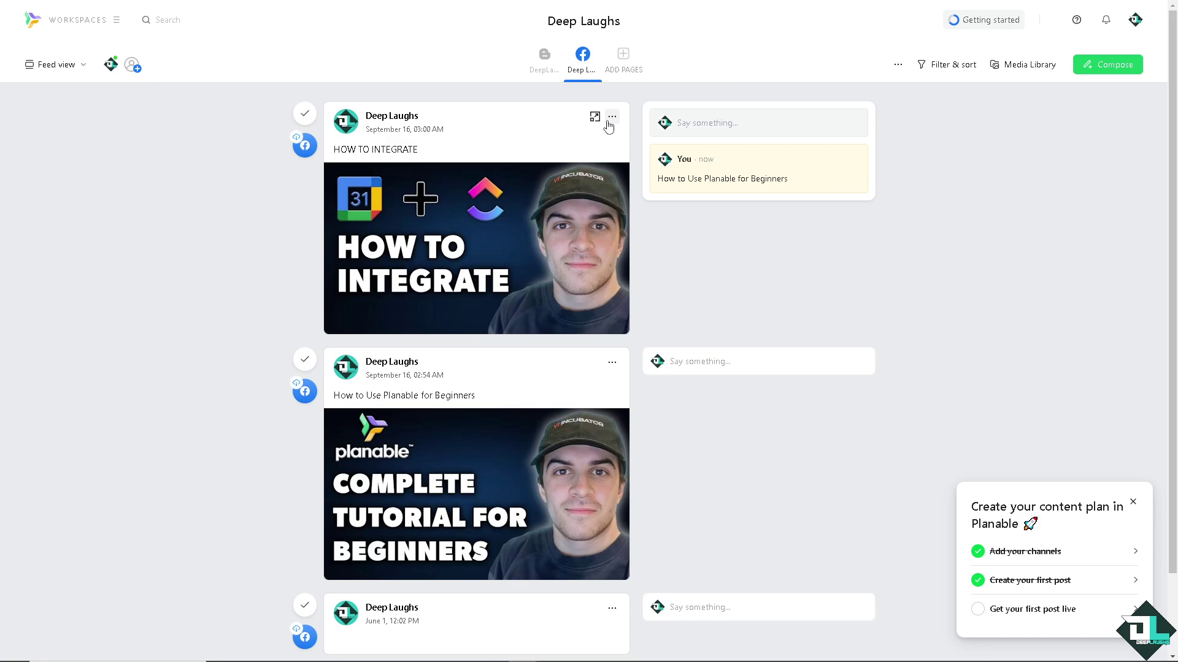
{"action": "left_click", "coordinate": [612, 118]}
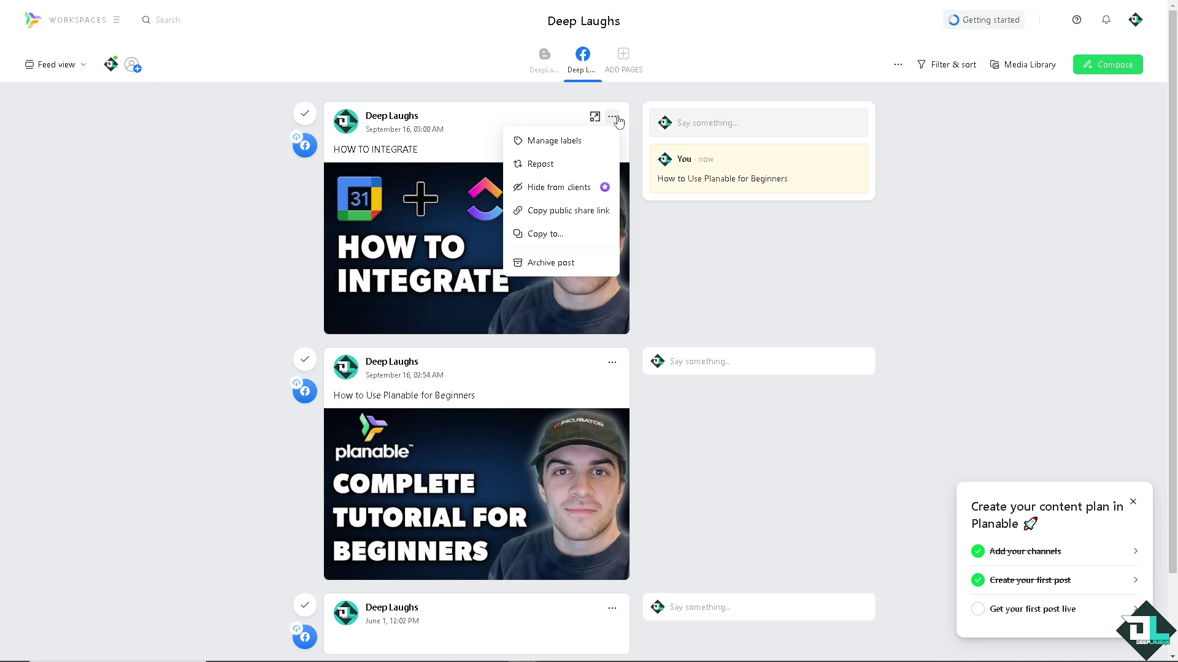
{"action": "left_click", "coordinate": [567, 140]}
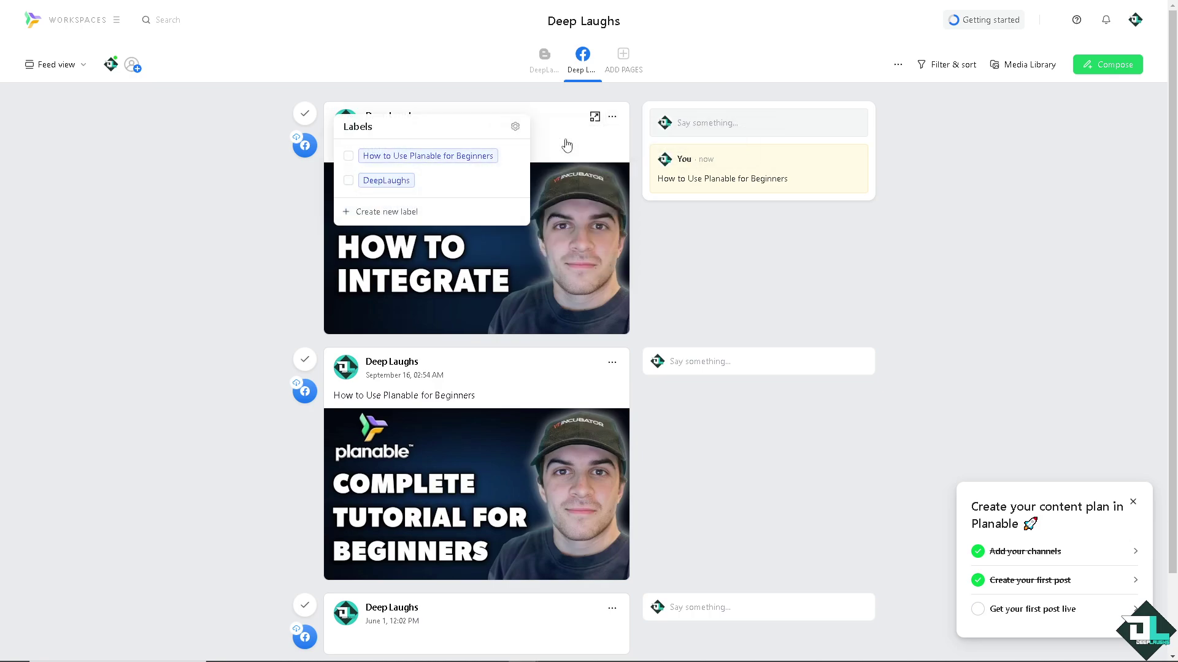
{"action": "left_click", "coordinate": [613, 117]}
{"action": "left_click", "coordinate": [612, 117]}
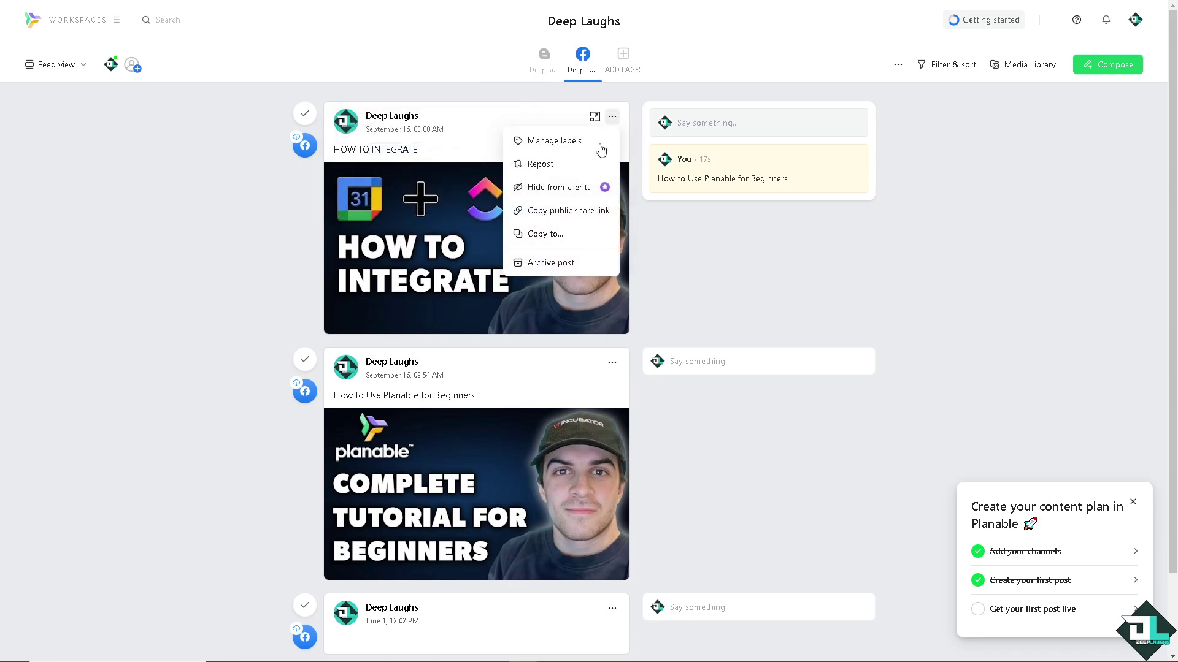
{"action": "left_click", "coordinate": [547, 263]}
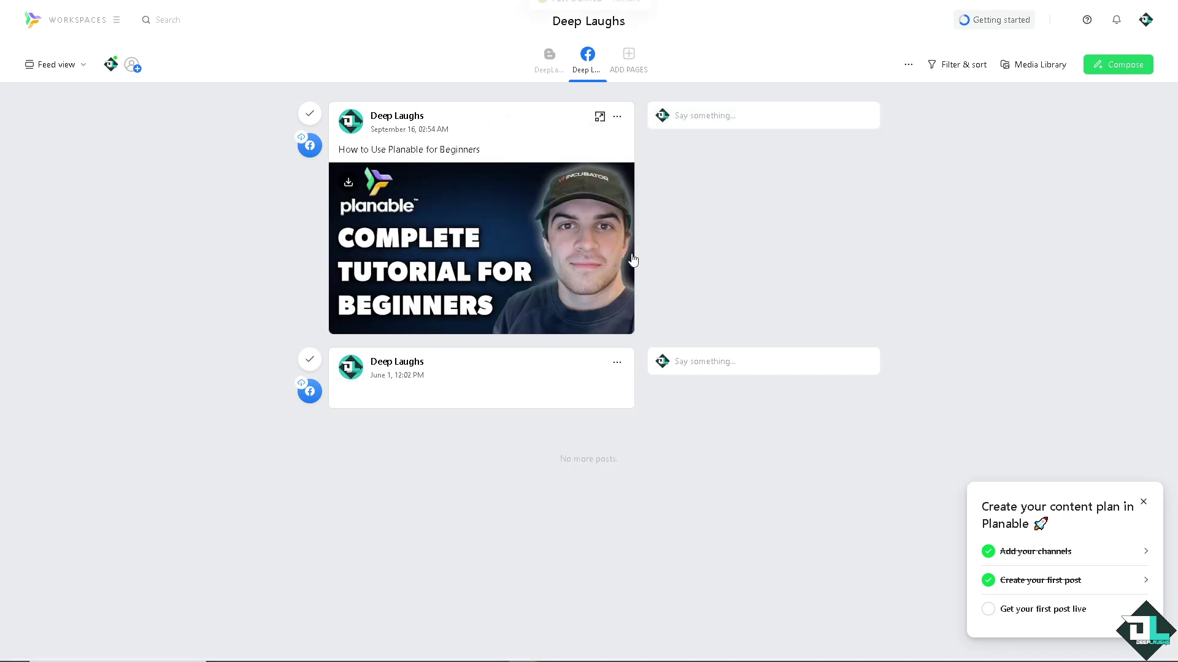
{"action": "left_click", "coordinate": [951, 70]}
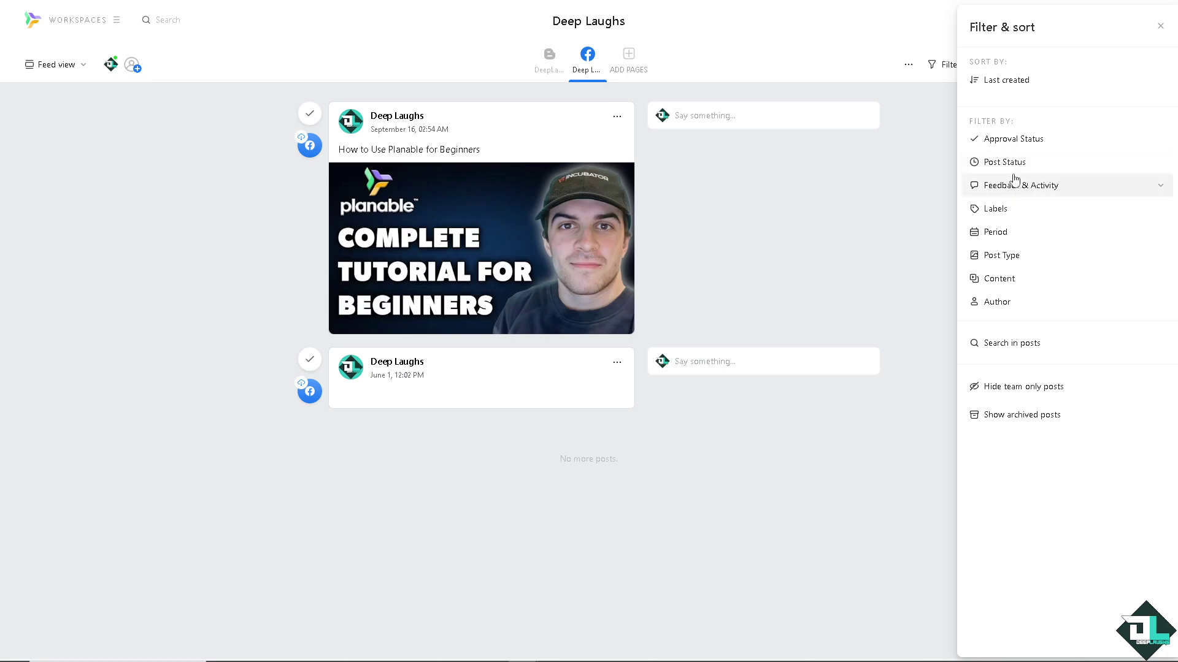
{"action": "left_click", "coordinate": [1015, 167]}
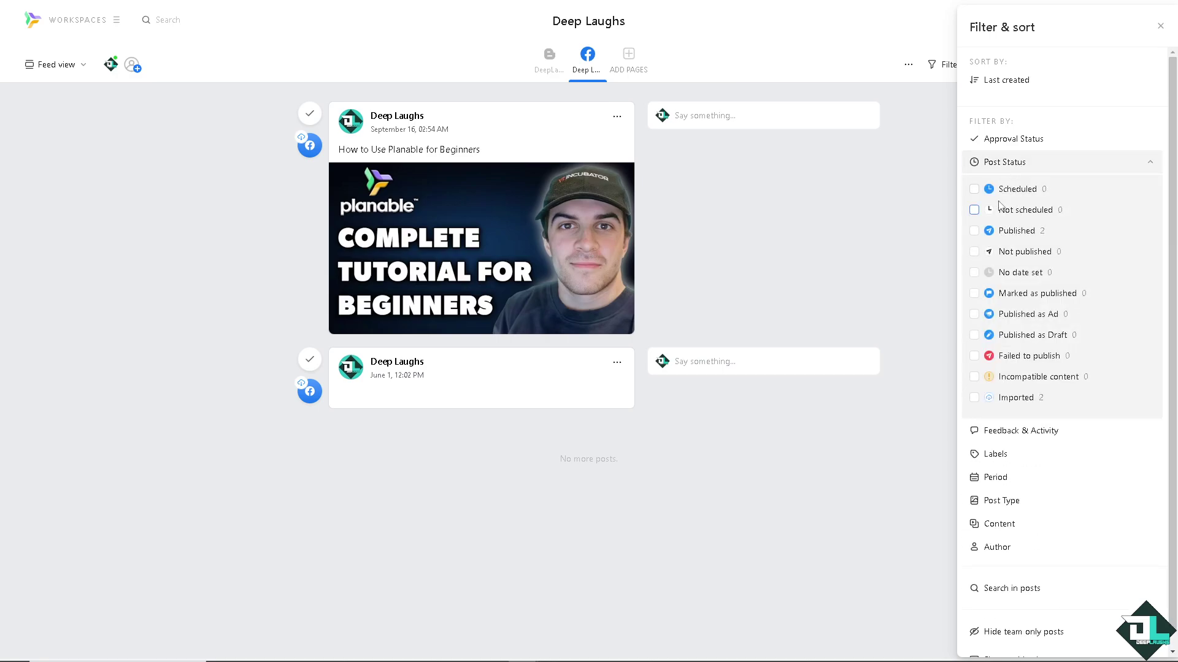
{"action": "scroll", "coordinate": [1043, 288], "scroll_direction": "down", "scroll_amount": 1}
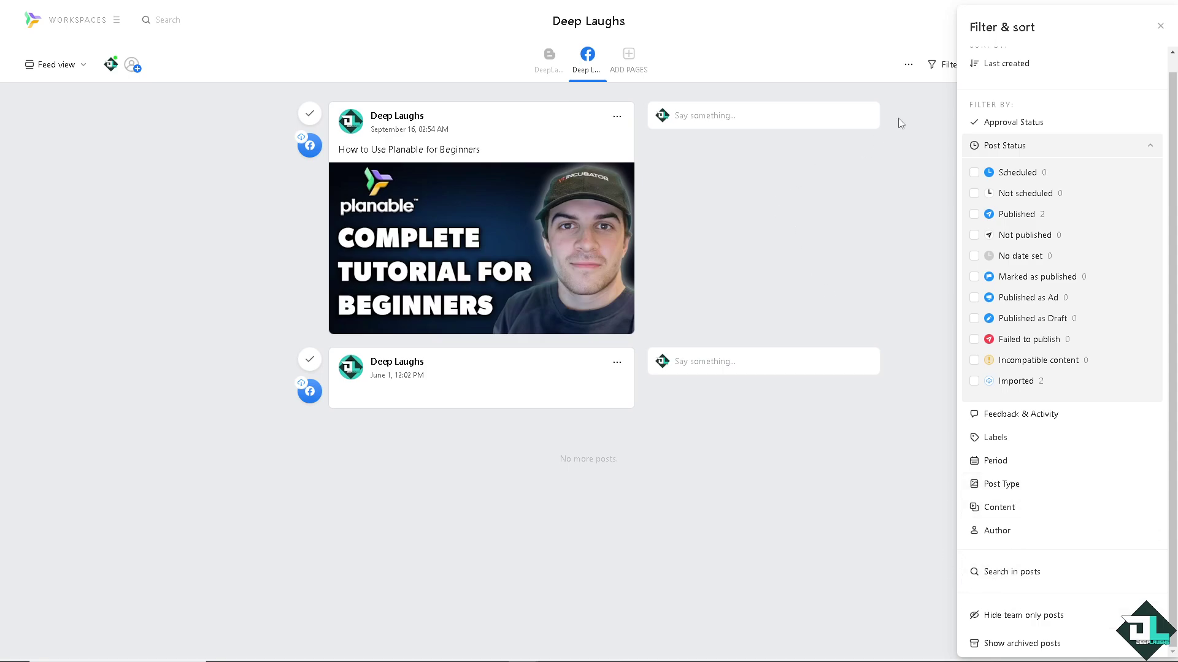
{"action": "left_click", "coordinate": [1160, 26]}
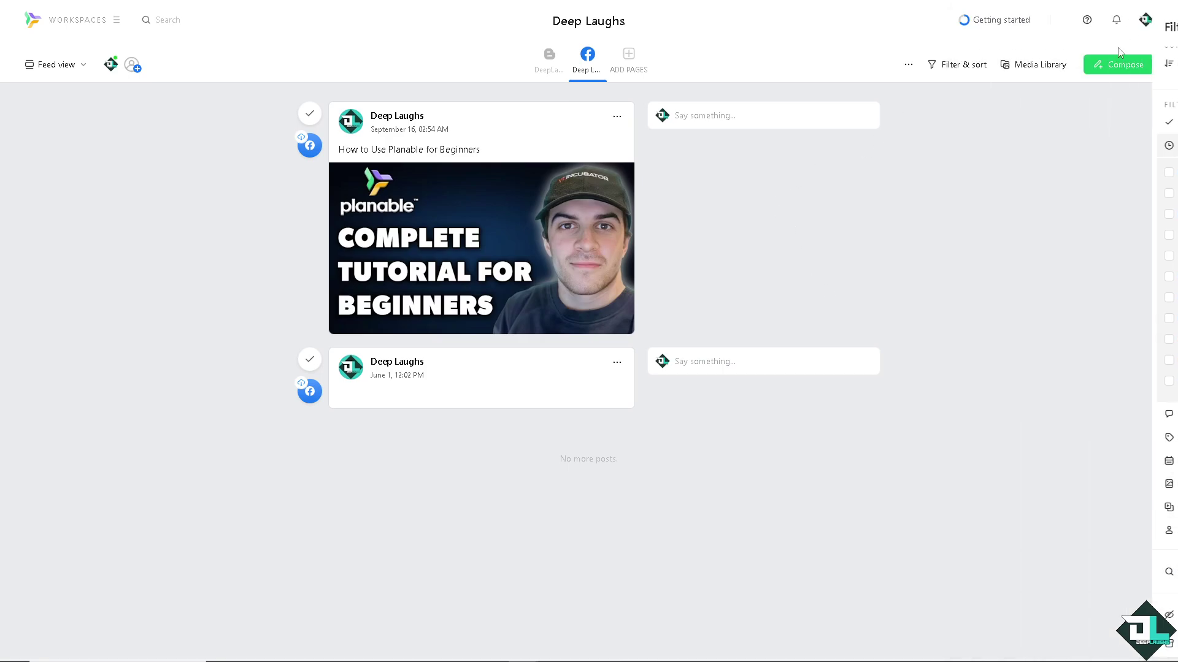
- Open the media library's upload panel beside an empty new-post composer for the Deep Laughs Facebook page
{"action": "left_click", "coordinate": [1037, 69]}
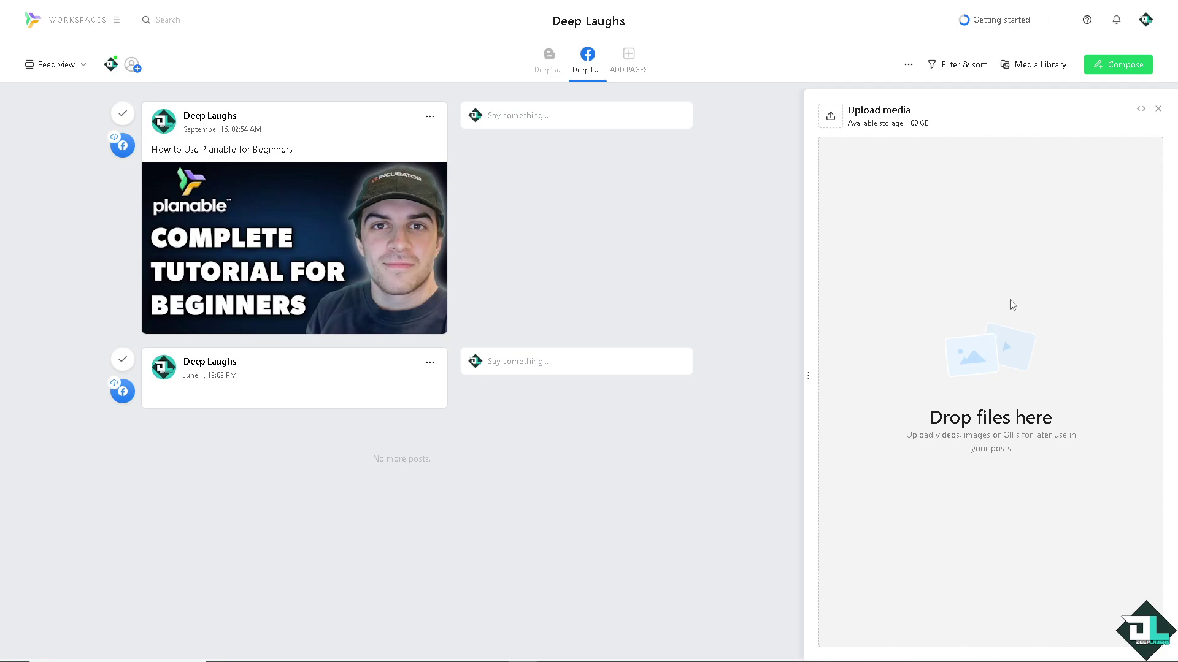
{"action": "left_click", "coordinate": [1118, 66]}
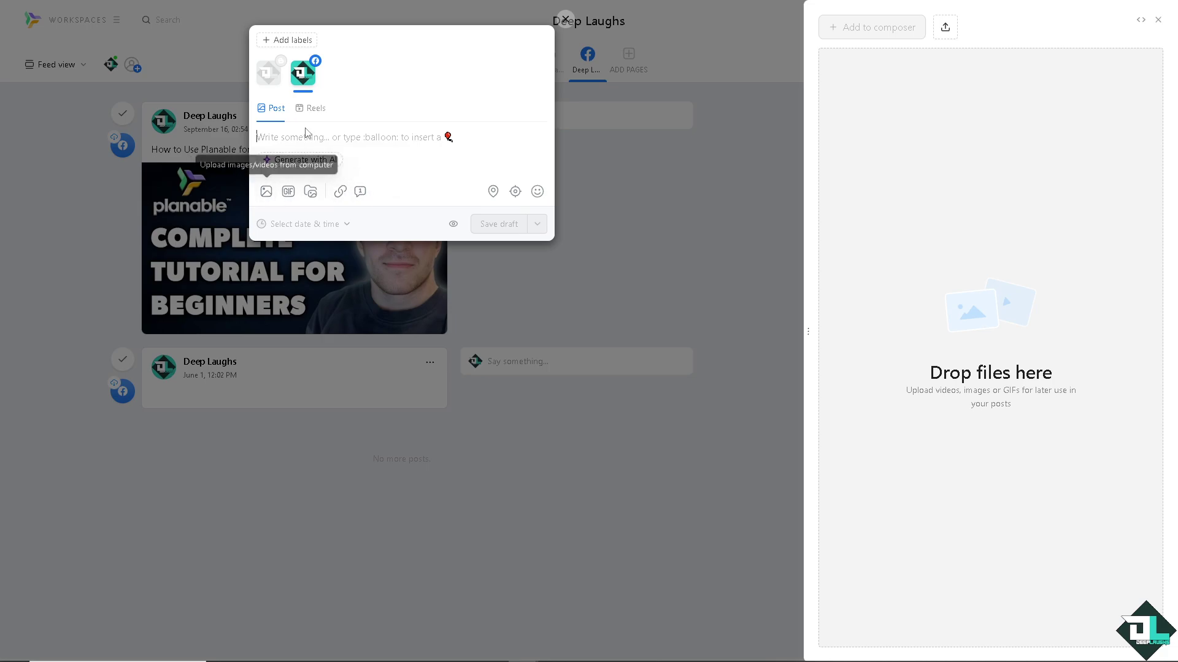
- Paste the caption 'How to Use Planable for Beginners', upload the tutorial image, and schedule the post for Sep 20, 03:03 AM
{"action": "type", "text": "How to Use Planable for Beginners"}
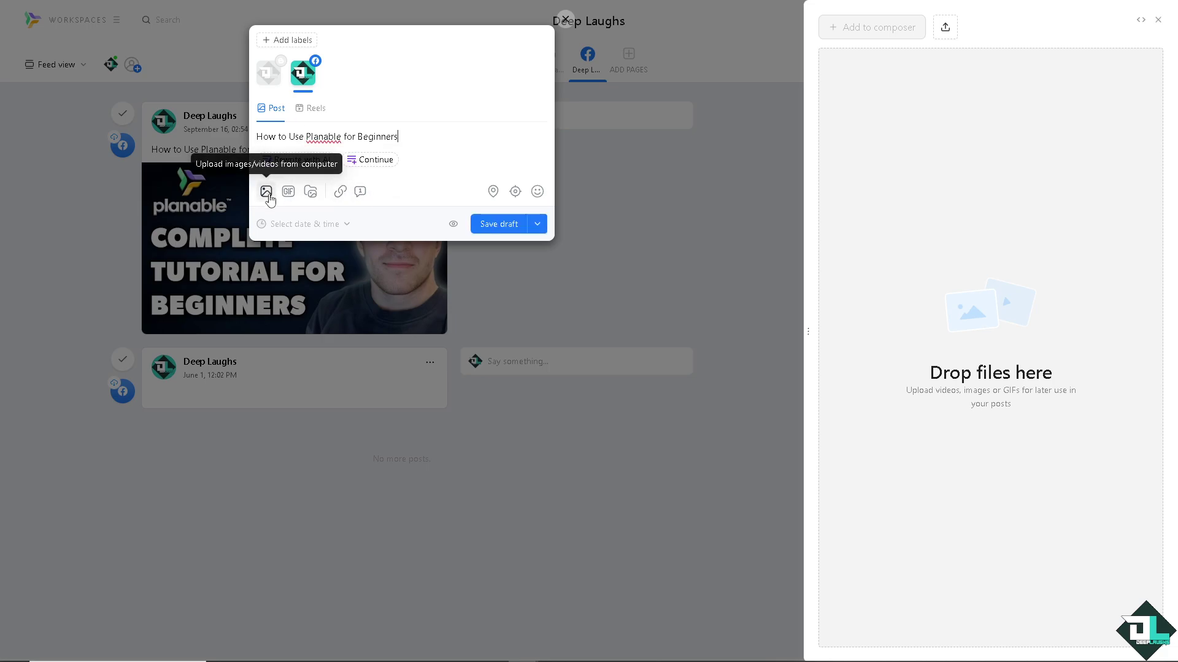
{"action": "left_click", "coordinate": [268, 195]}
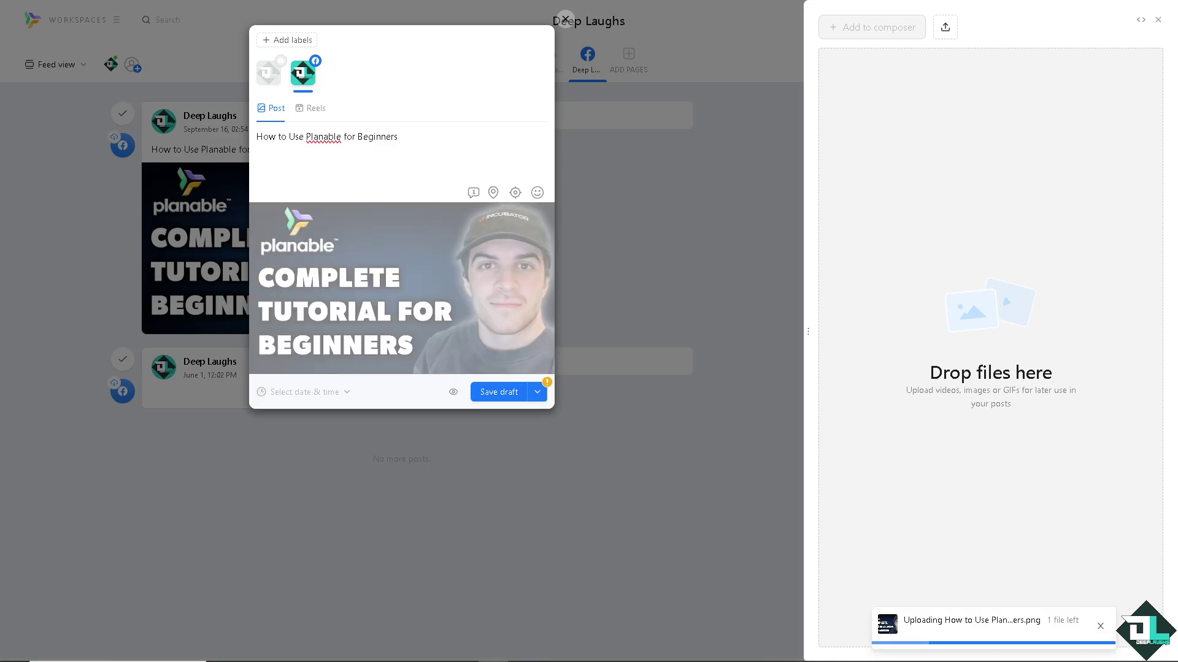
{"action": "left_click", "coordinate": [539, 395]}
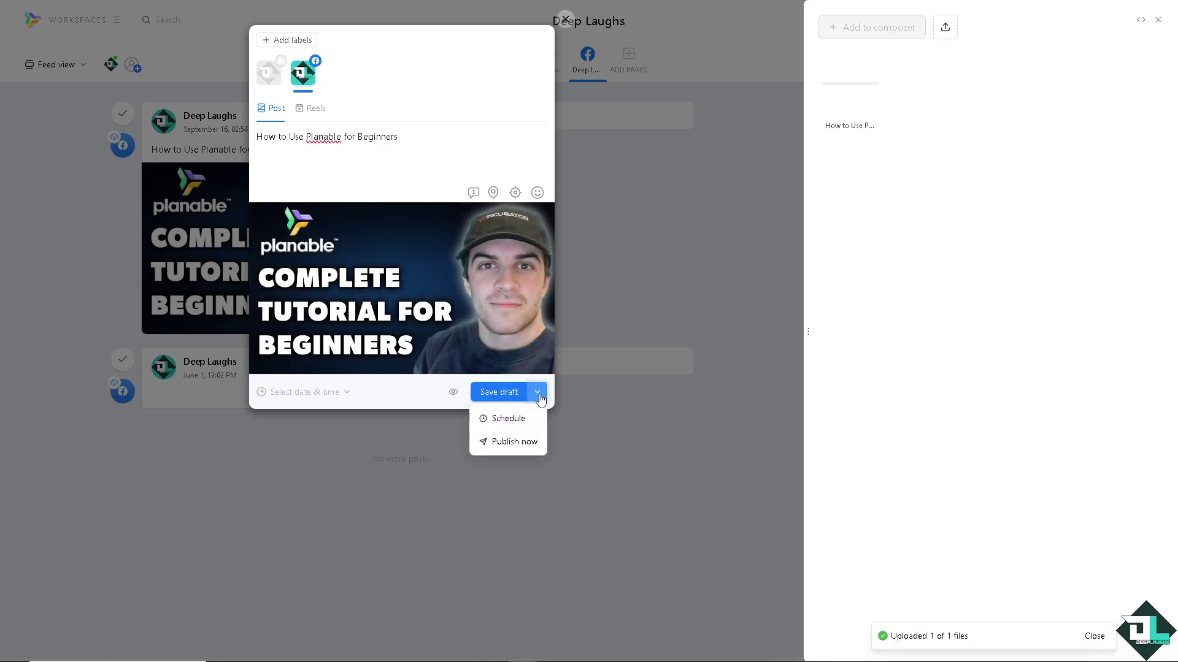
{"action": "left_click", "coordinate": [519, 420]}
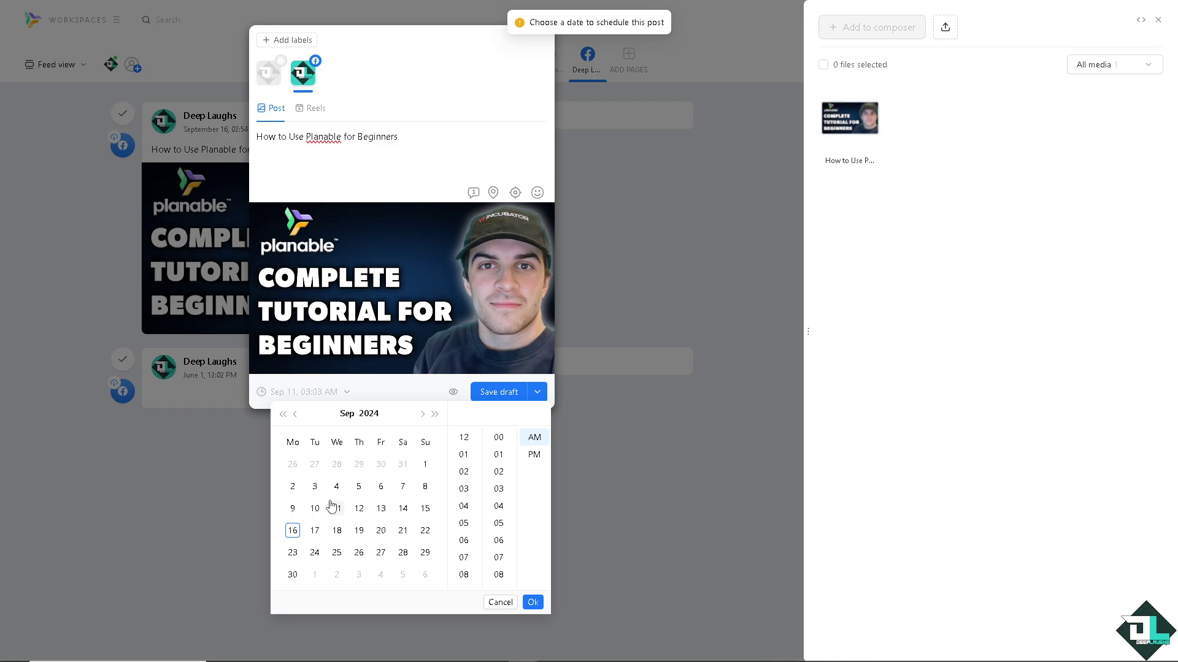
{"action": "left_click", "coordinate": [382, 535]}
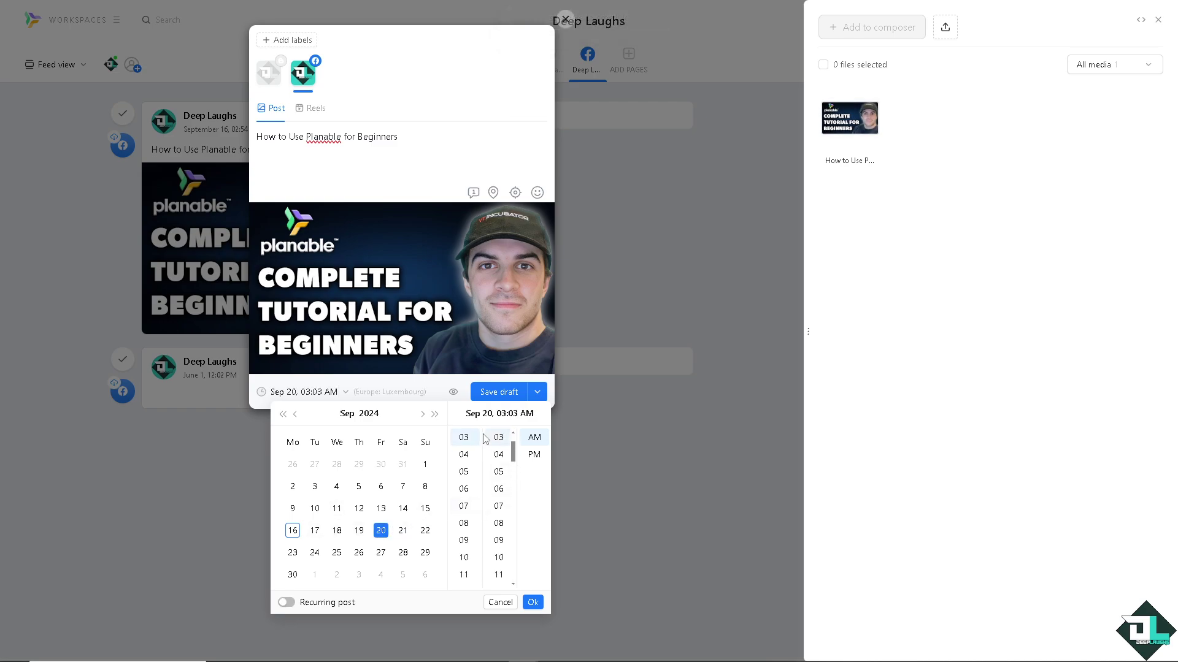
{"action": "left_click", "coordinate": [543, 604]}
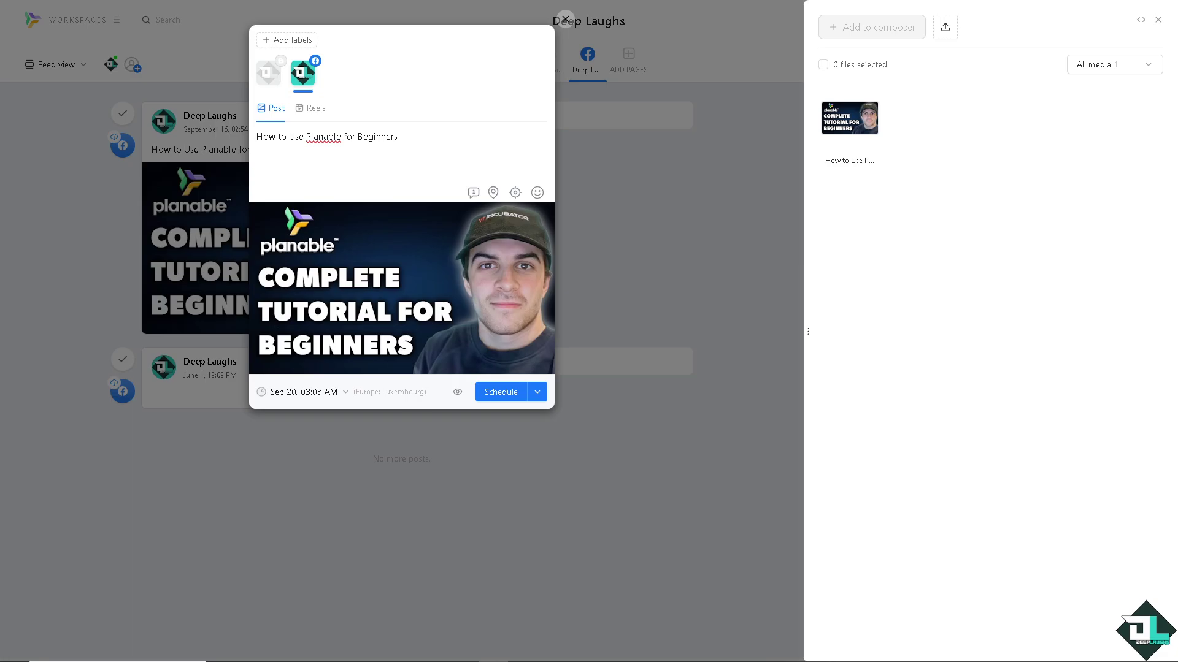
{"action": "left_click", "coordinate": [506, 392]}
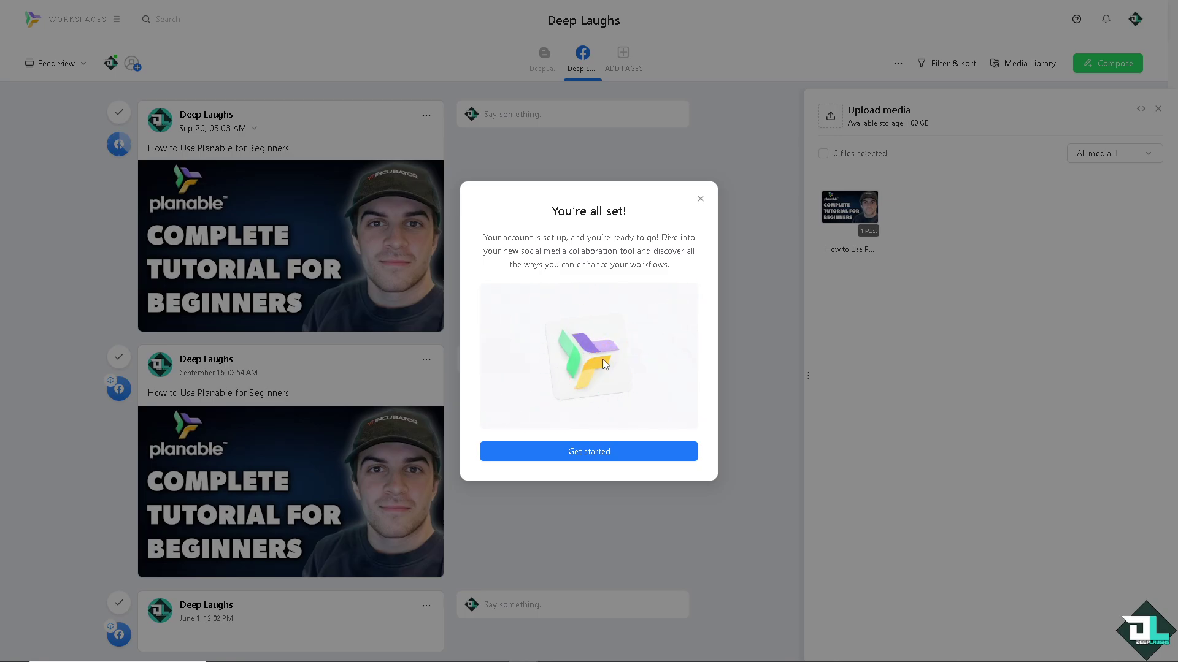
{"action": "left_click", "coordinate": [610, 452]}
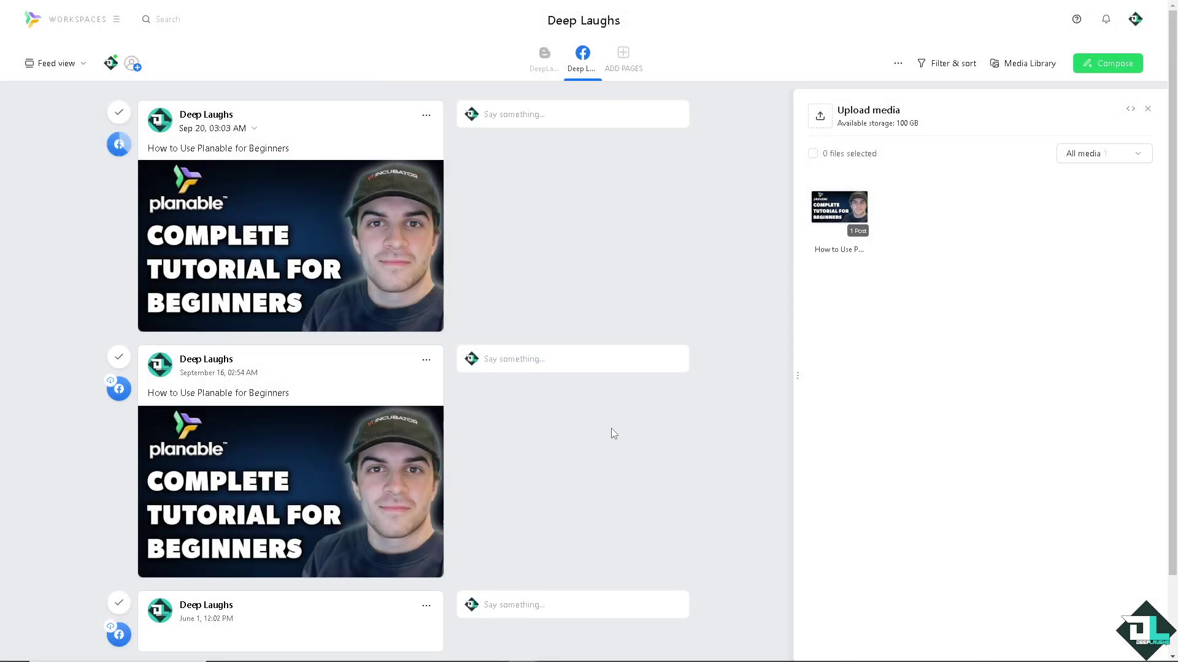